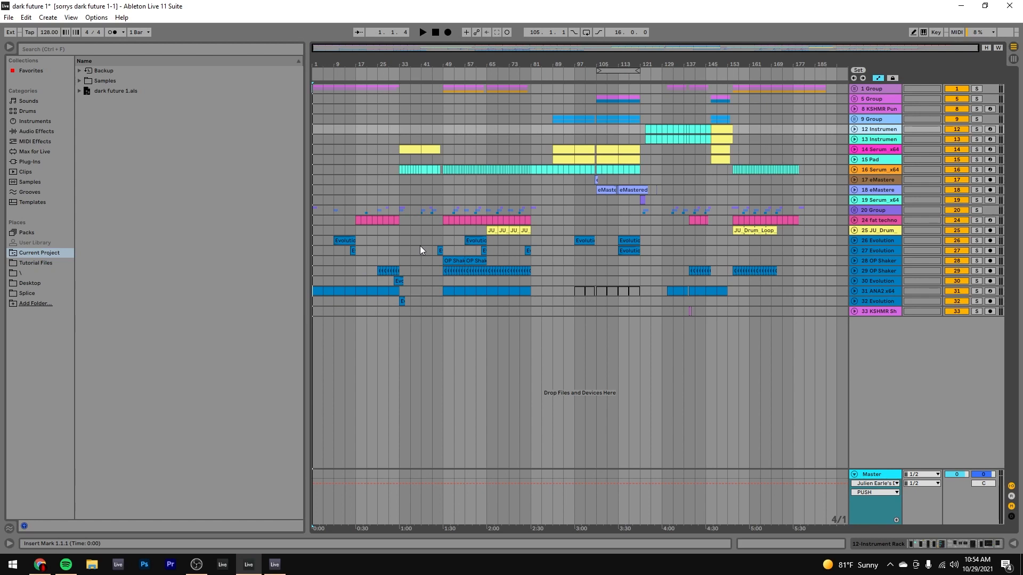
# Audition the arrangement from bar 53 and from bar 133.
pyautogui.click(452, 91)
pyautogui.press('space')
pyautogui.press('space')
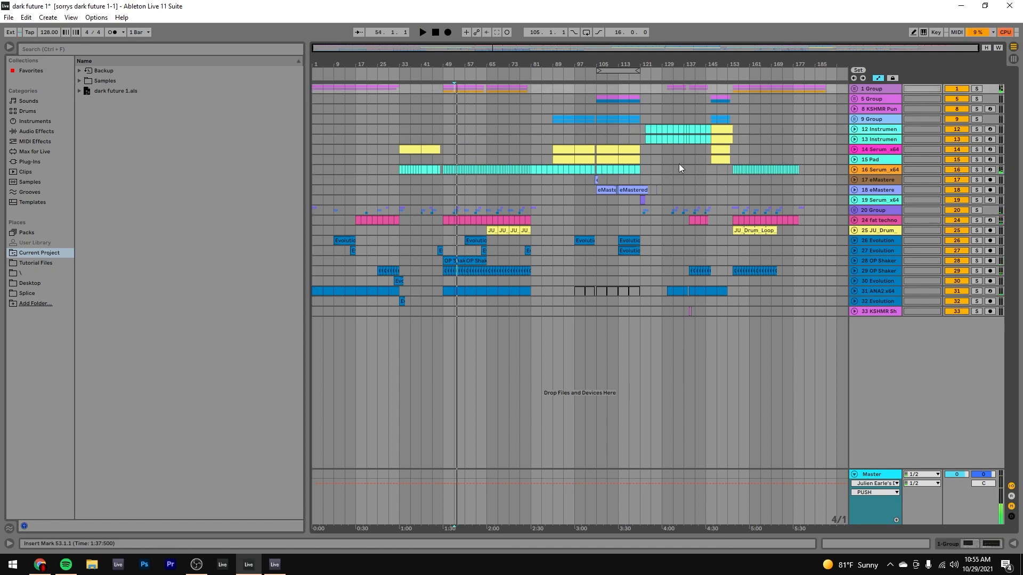
pyautogui.click(670, 93)
pyautogui.press('space')
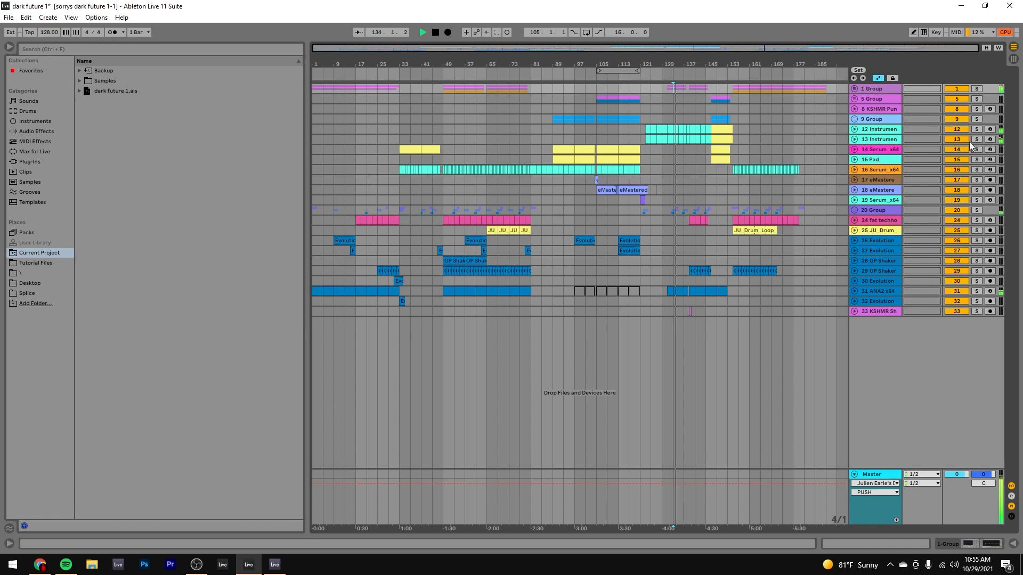
pyautogui.press('space')
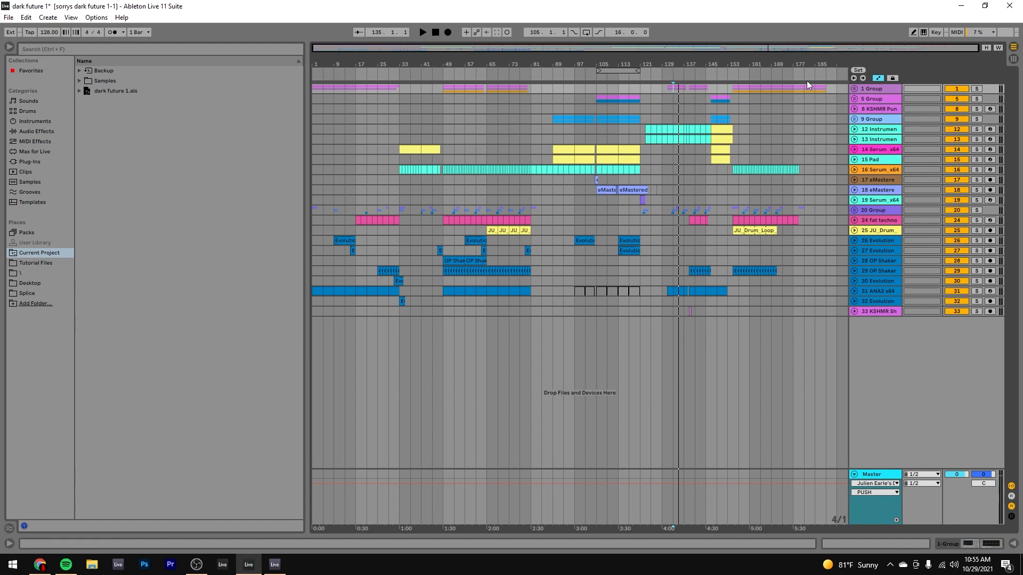
# Unfold 1 Group and play its tracks soloed from bar 133.
pyautogui.click(858, 87)
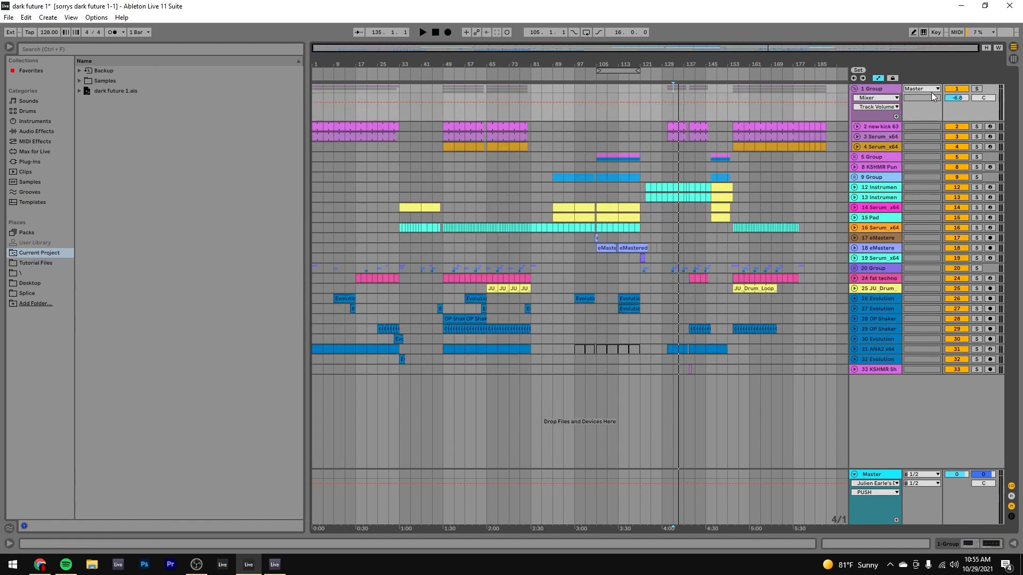
pyautogui.press('space')
pyautogui.click(977, 89)
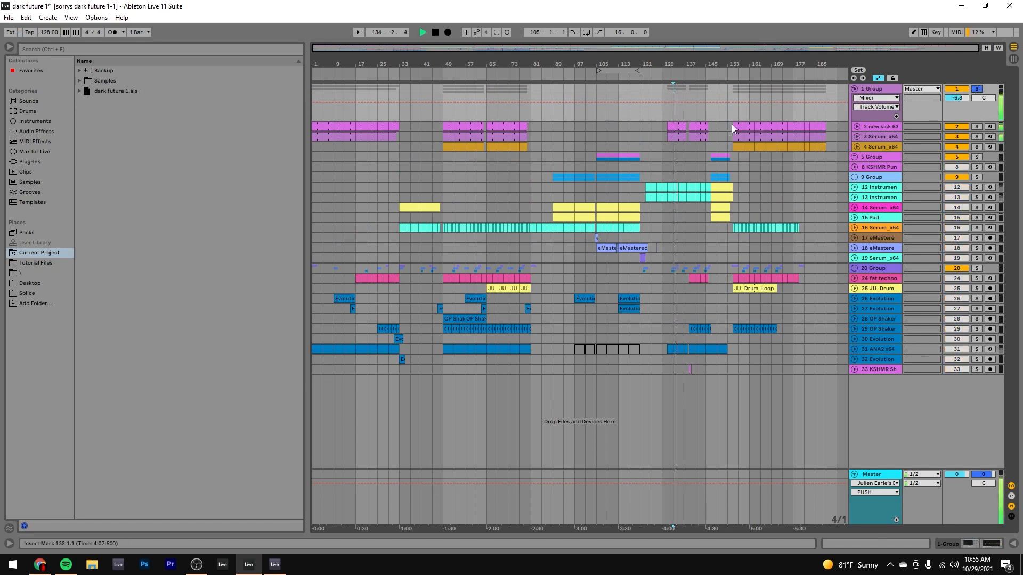
pyautogui.press('space')
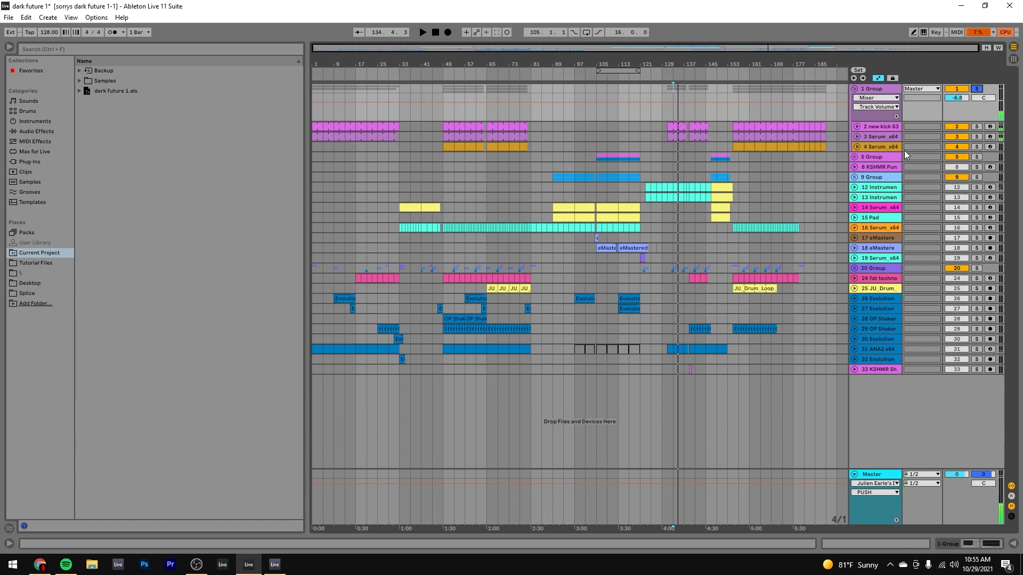
# Show the sampler device of the new kick 63 track and play that kick soloed from bar 133.
pyautogui.click(875, 128)
pyautogui.doubleClick(874, 126)
pyautogui.click(977, 126)
pyautogui.press('space')
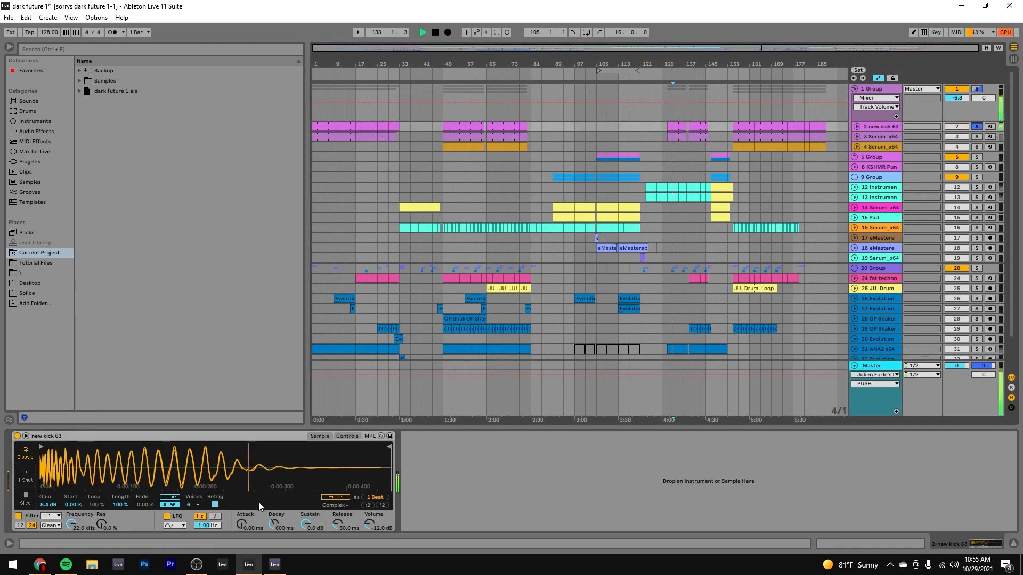
pyautogui.press('space')
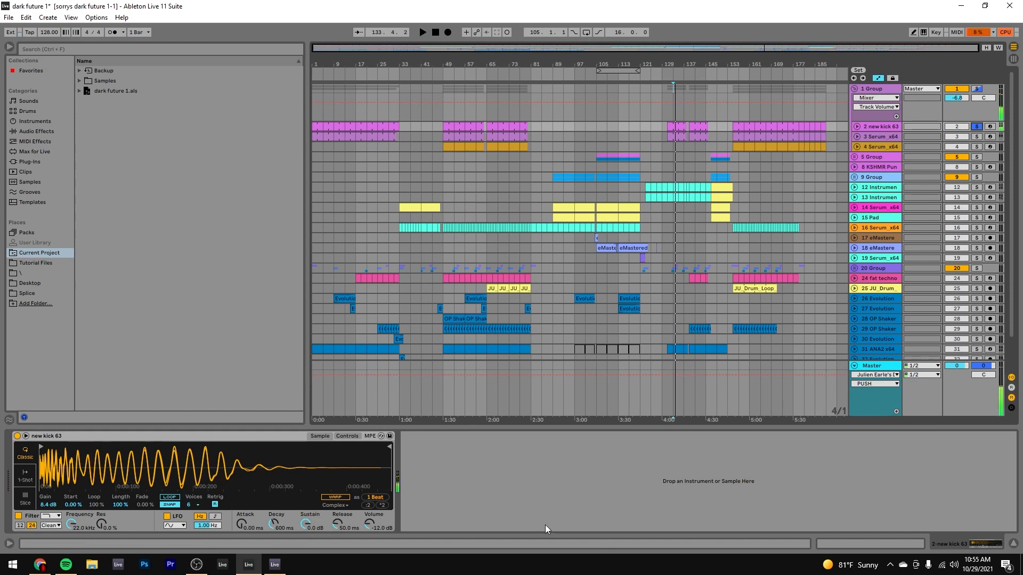
pyautogui.press('space')
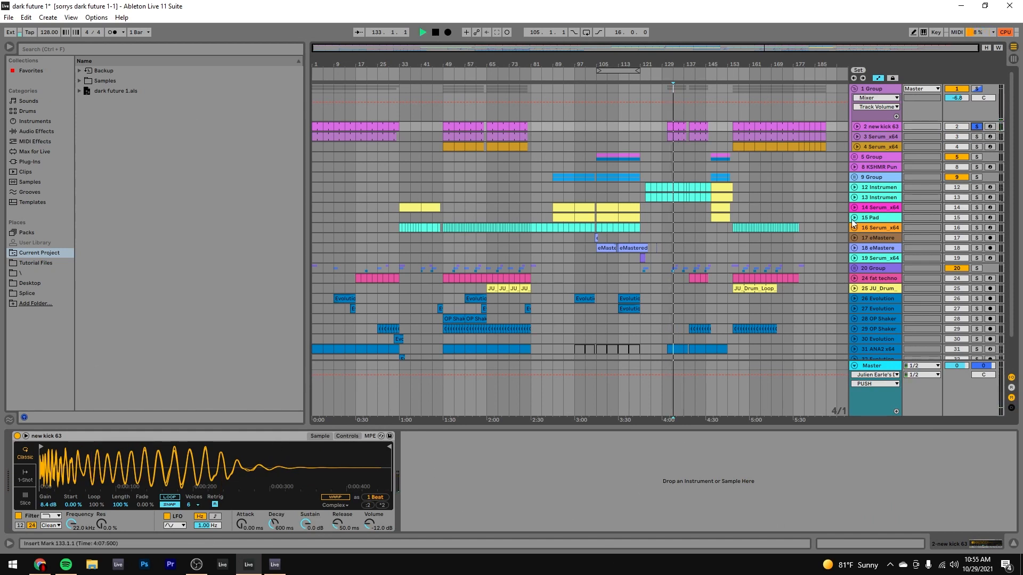
# Unfold the 3 Serum_x64 bass track below the kick and play it soloed around bar 133.
pyautogui.click(857, 137)
pyautogui.click(873, 136)
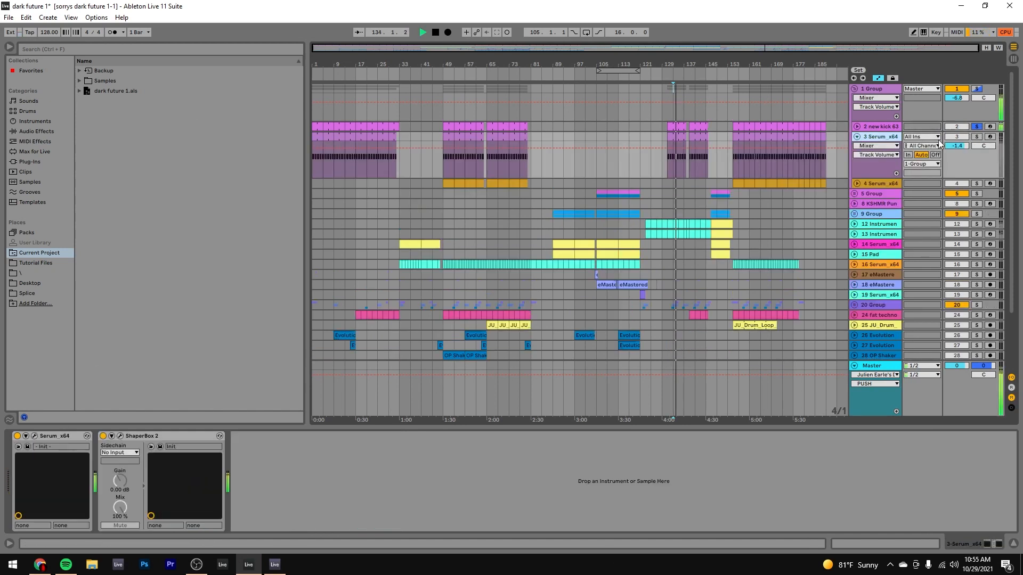
pyautogui.press('space')
pyautogui.moveTo(676, 60); pyautogui.dragTo(691, 74)
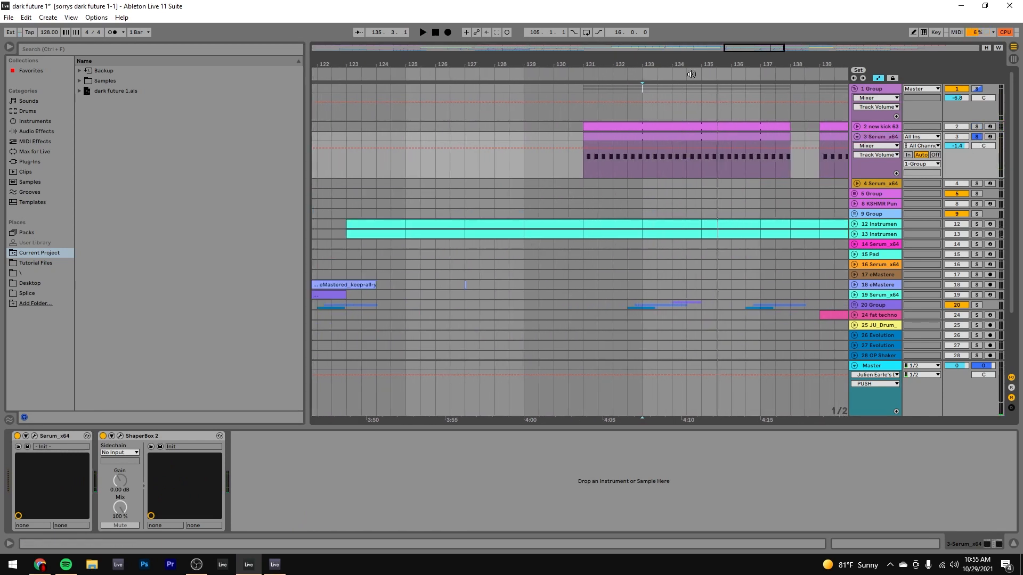
pyautogui.press('space')
# Solo the whole 1 Group during playback and inspect the Serum synth settings of the 3 Serum_x64 track.
pyautogui.click(977, 88)
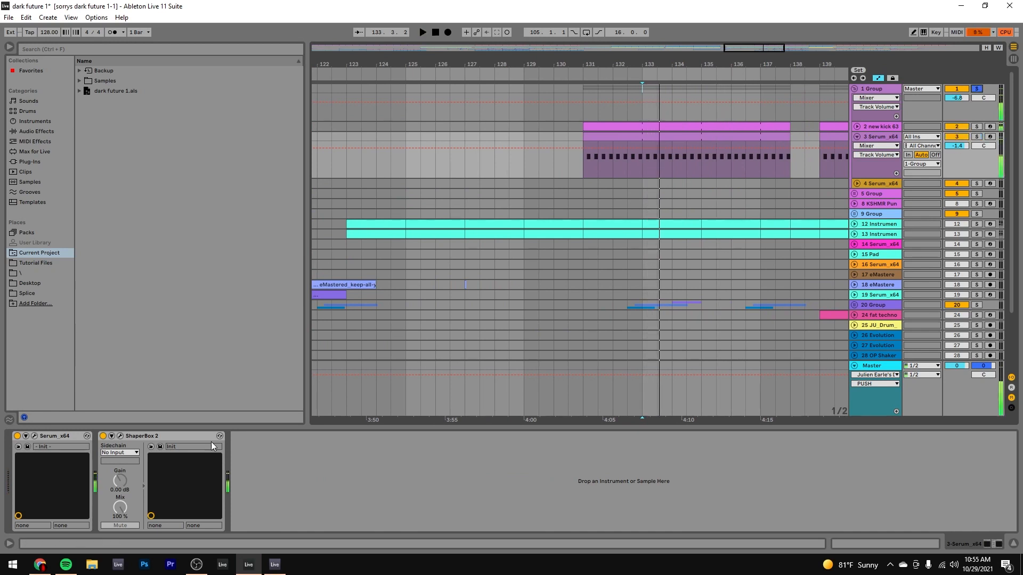
pyautogui.click(34, 436)
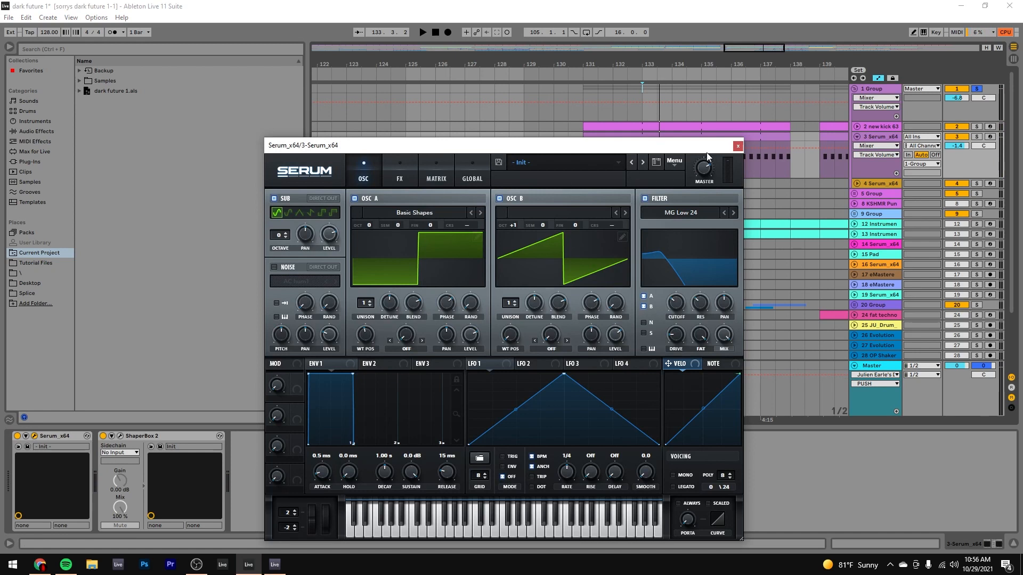
pyautogui.click(738, 146)
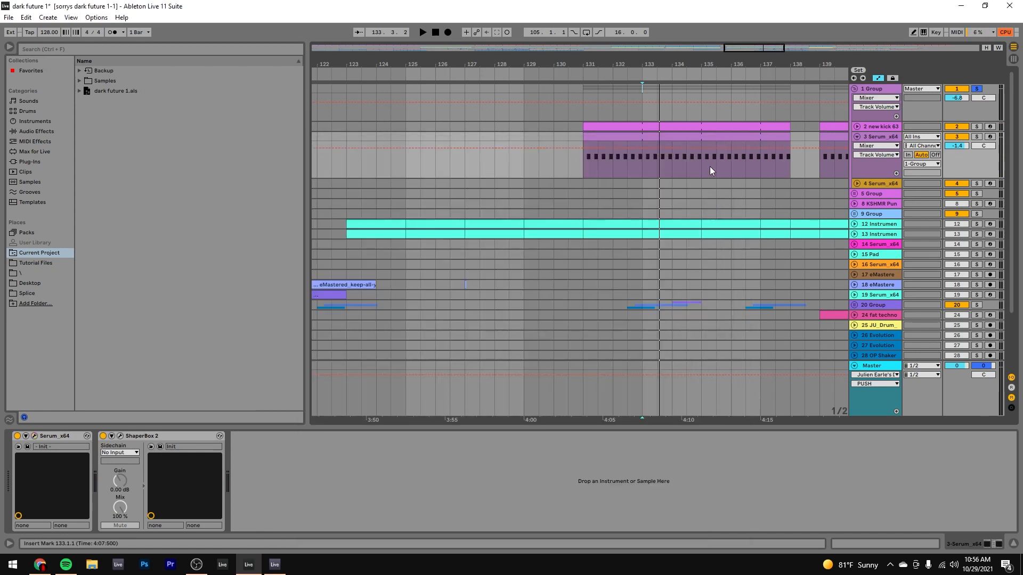
pyautogui.press('space')
pyautogui.press('w')
pyautogui.press('space')
# Play the 4 Serum_x64 clip at bar 167 and solo its track.
pyautogui.click(766, 190)
pyautogui.click(766, 182)
pyautogui.press('space')
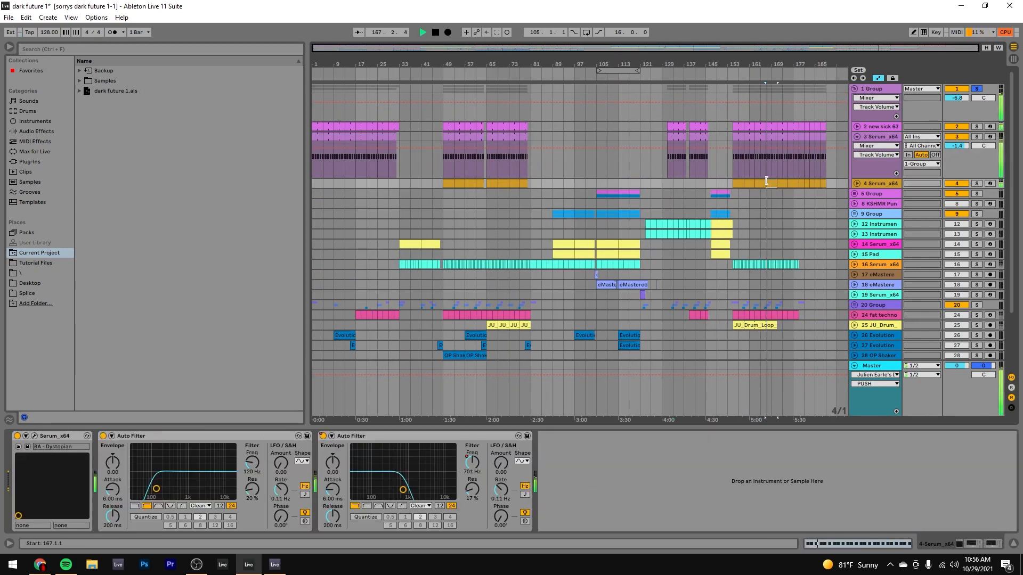
pyautogui.click(976, 184)
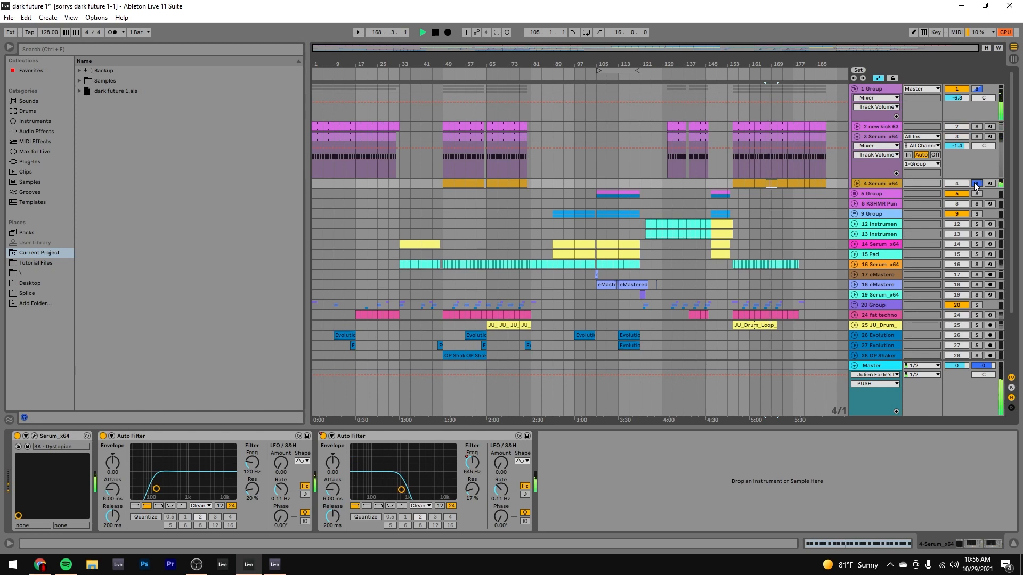
pyautogui.press('space')
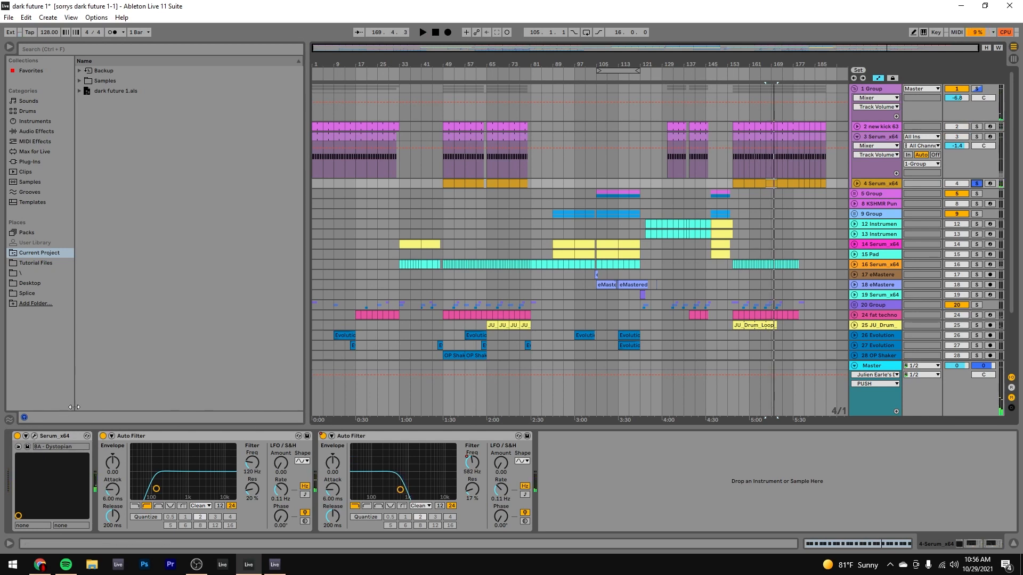
# Play all of 1 Group soloed from bar 167 and clear the solo to hear every track.
pyautogui.press('space')
pyautogui.click(976, 89)
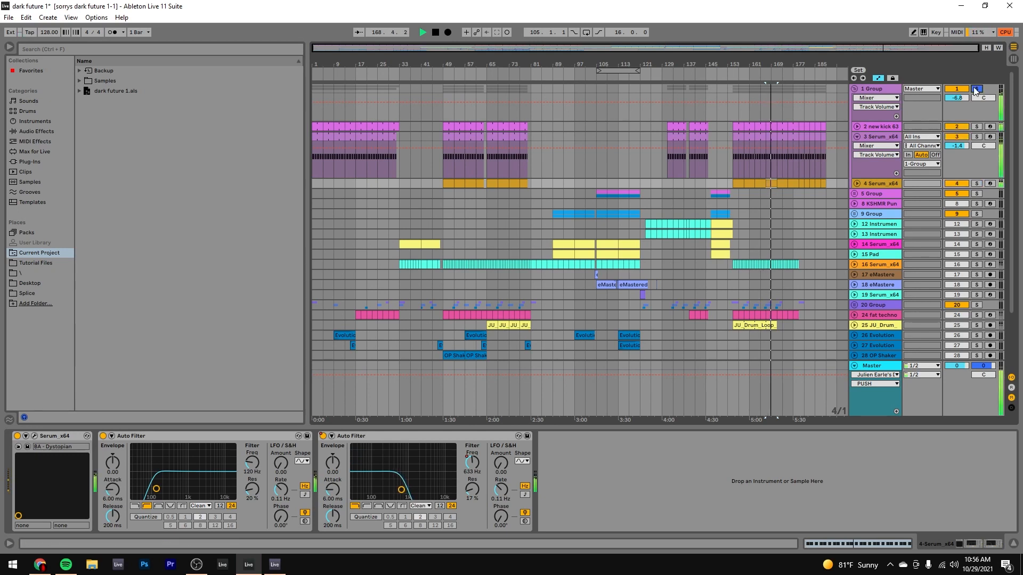
pyautogui.click(976, 89)
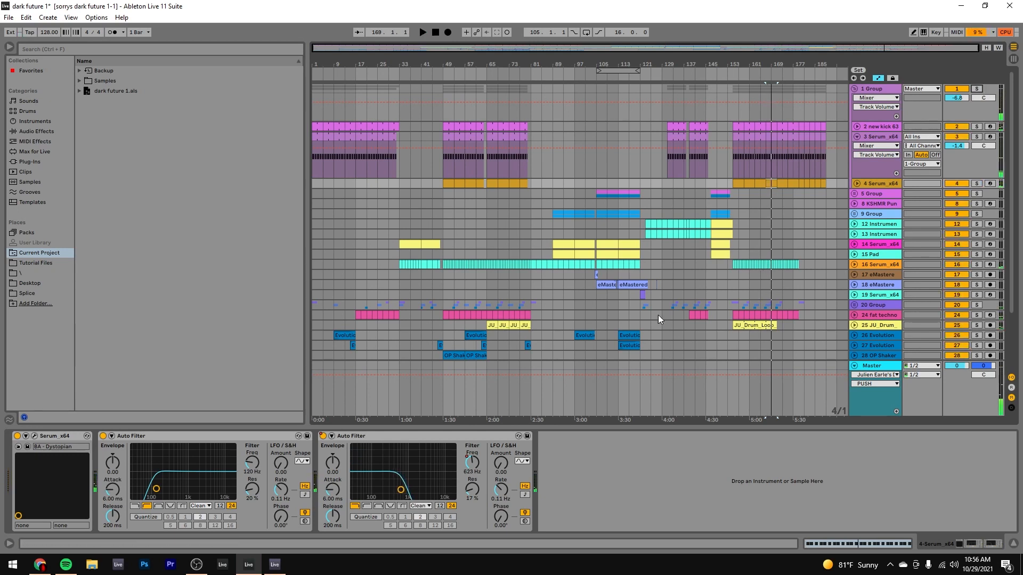
# Play the full mix from the 4 Serum_x64 clip at bar 163.
pyautogui.scroll(-2, 733, 183)
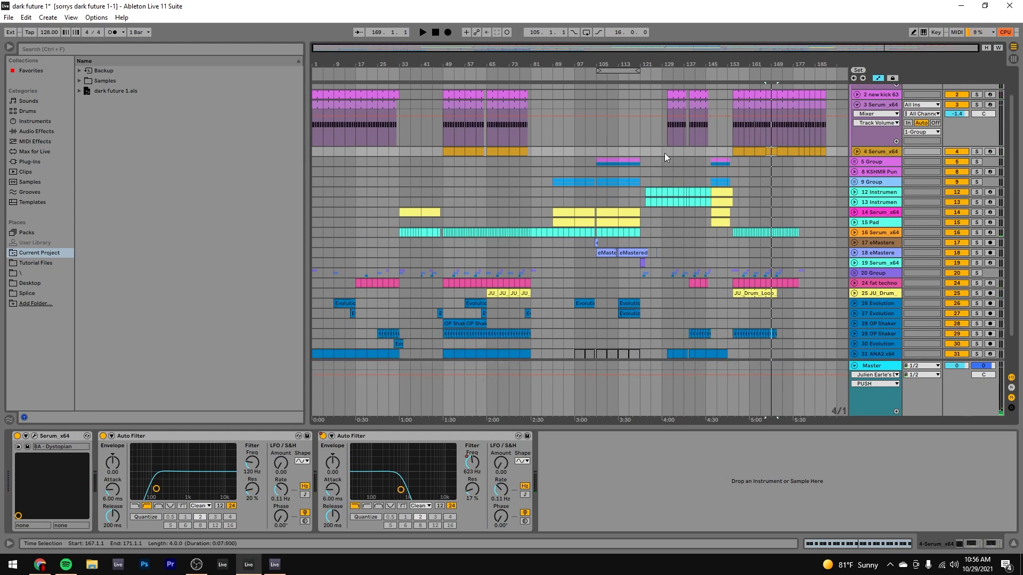
pyautogui.scroll(1, 704, 163)
pyautogui.click(672, 137)
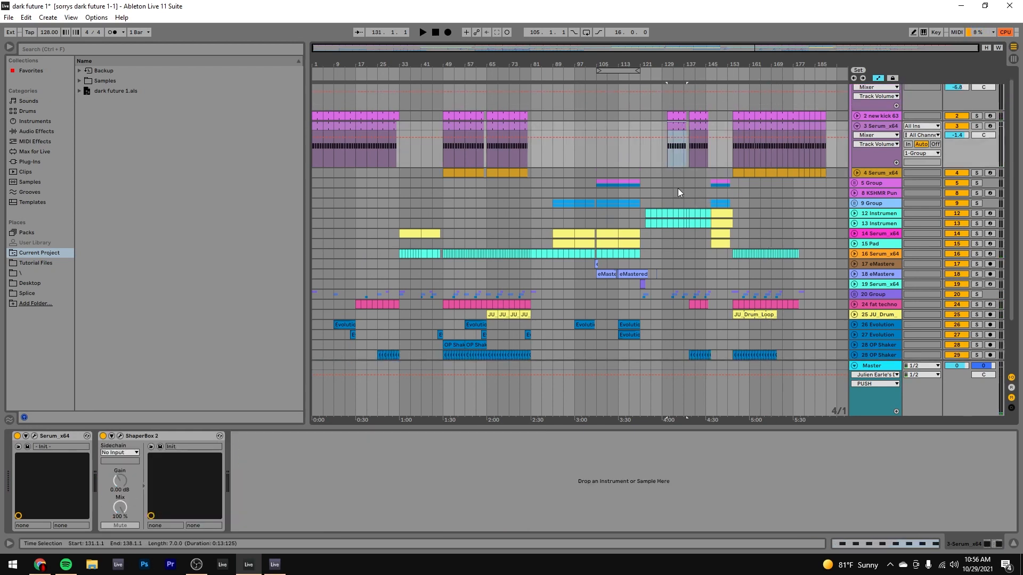
pyautogui.click(759, 172)
pyautogui.press('space')
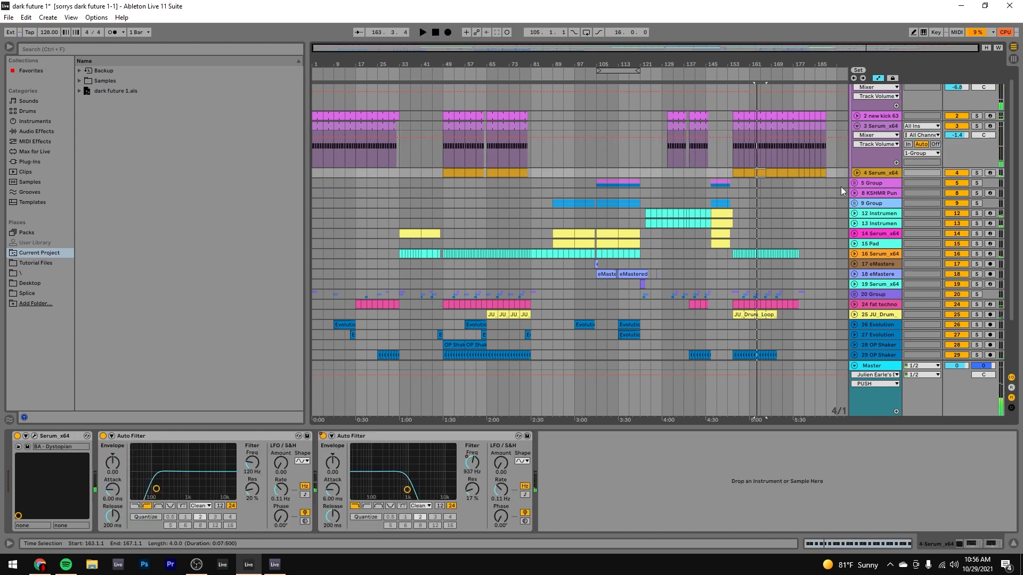
# Show the effects on 1 Group and unfold 5 Group.
pyautogui.scroll(1, 863, 176)
pyautogui.click(869, 90)
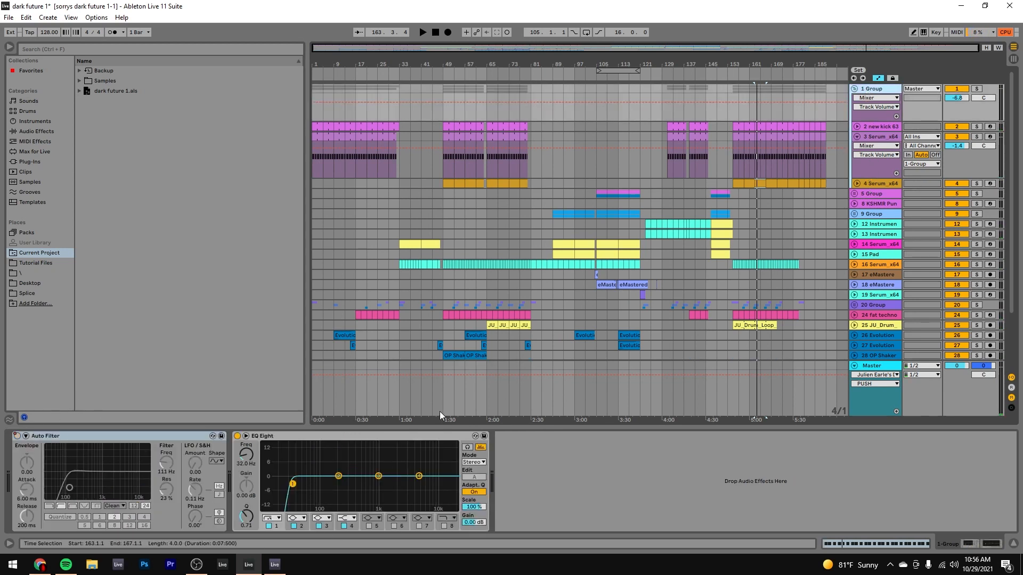
pyautogui.scroll(-5, 788, 196)
pyautogui.click(855, 140)
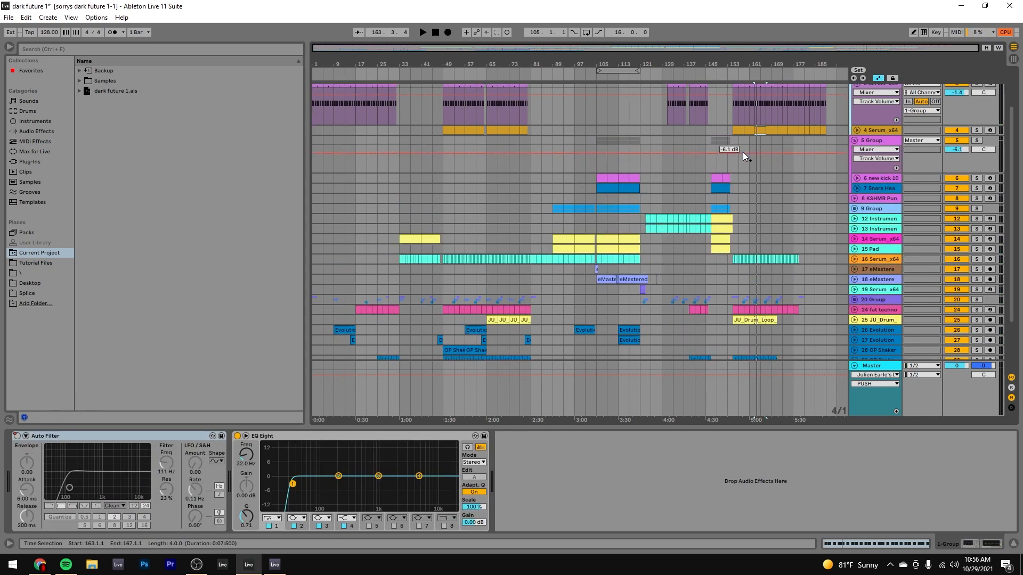
# Play from bar 113 with 5 Group soloed and add 9 Group to the solo.
pyautogui.click(621, 179)
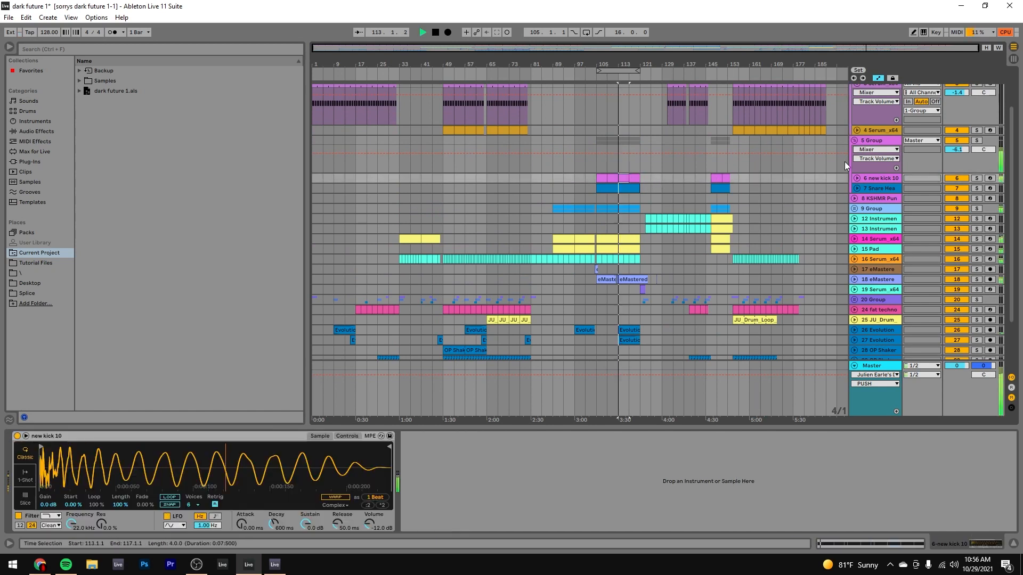
pyautogui.press('space')
pyautogui.click(976, 141)
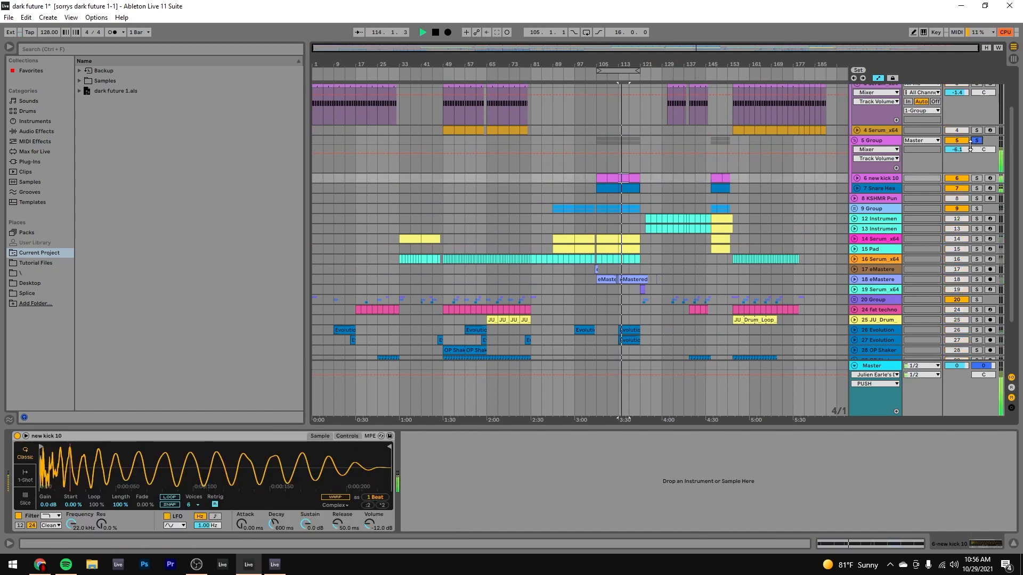
pyautogui.press('space')
pyautogui.click(975, 208)
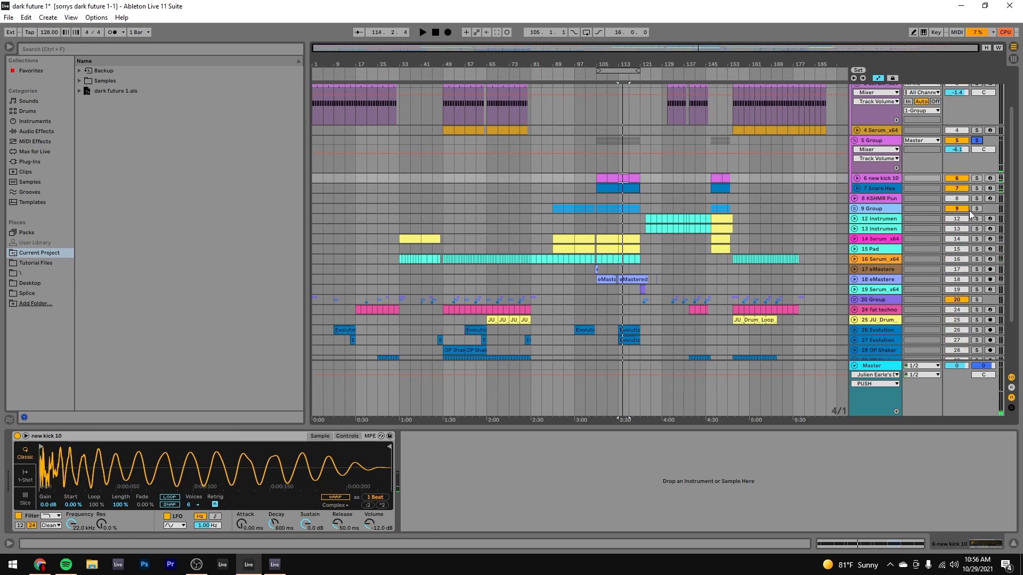
pyautogui.press('space')
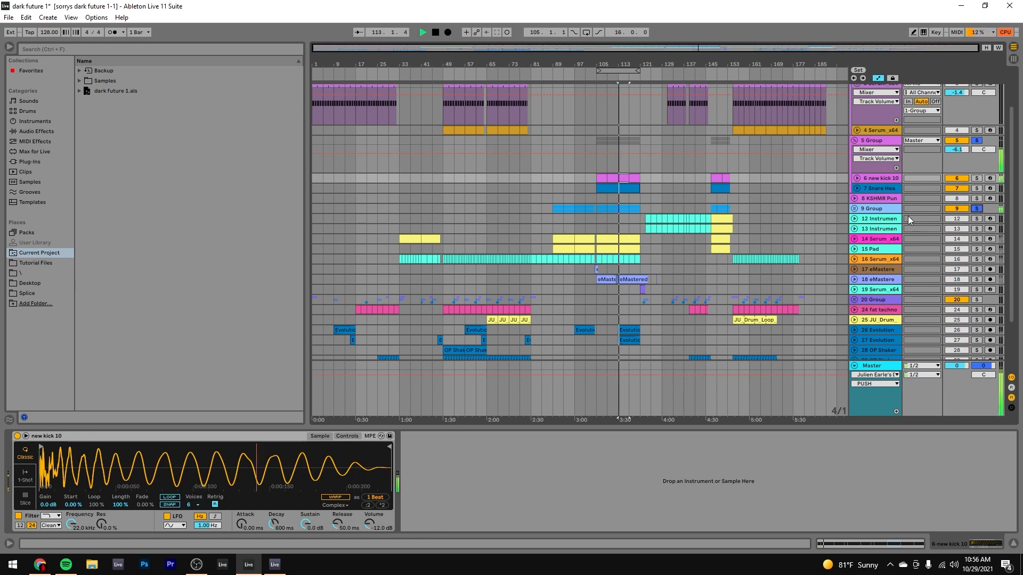
# Unfold 9 Group and move it above the KSHMR track, directly below 5 Group's tracks.
pyautogui.click(854, 208)
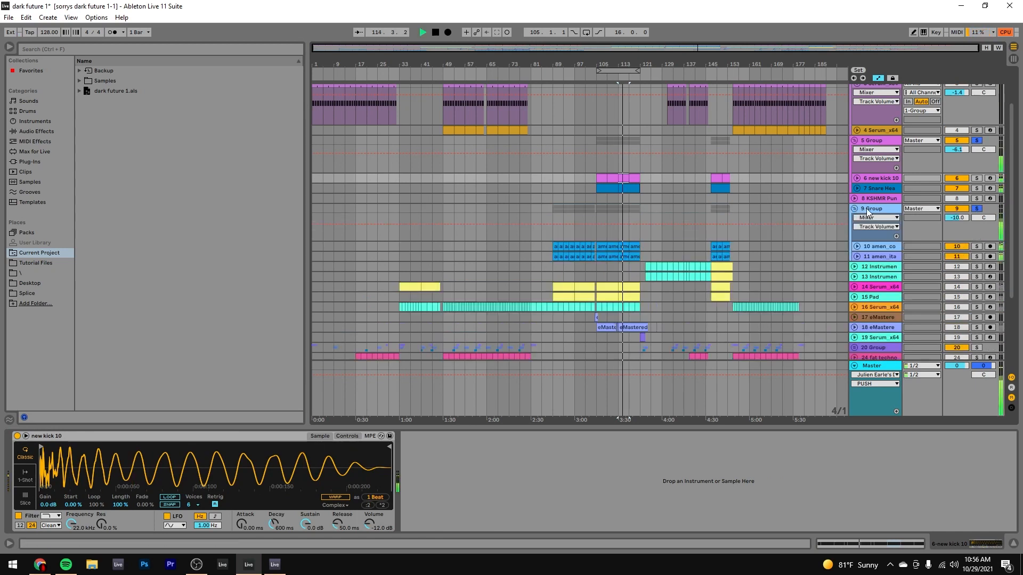
pyautogui.moveTo(869, 206); pyautogui.dragTo(893, 259)
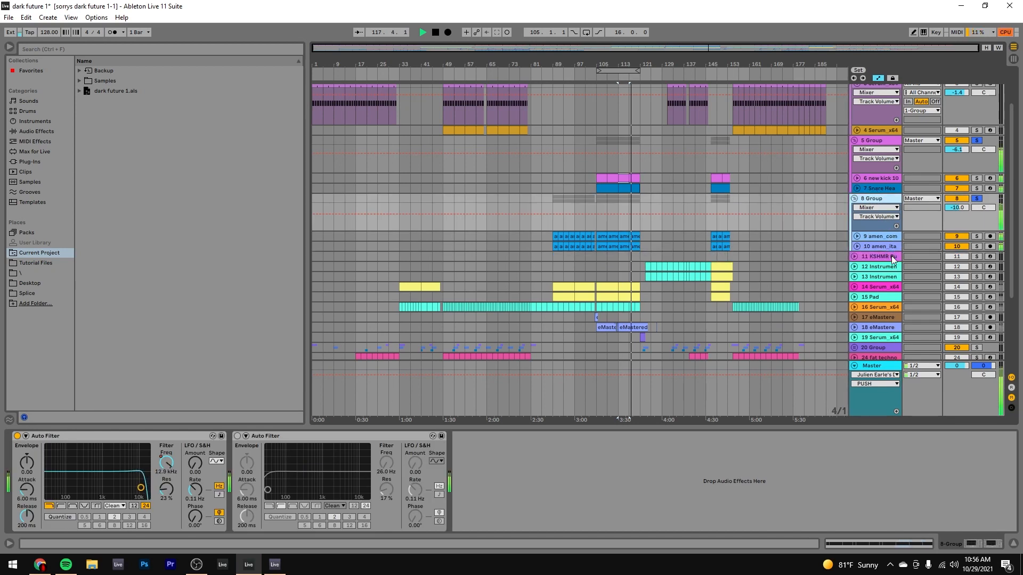
# Play the soloed kick and amen break groups from the new kick 10 clip at bar 105.
pyautogui.press('space')
pyautogui.moveTo(626, 65); pyautogui.dragTo(641, 106)
pyautogui.click(580, 178)
pyautogui.press('space')
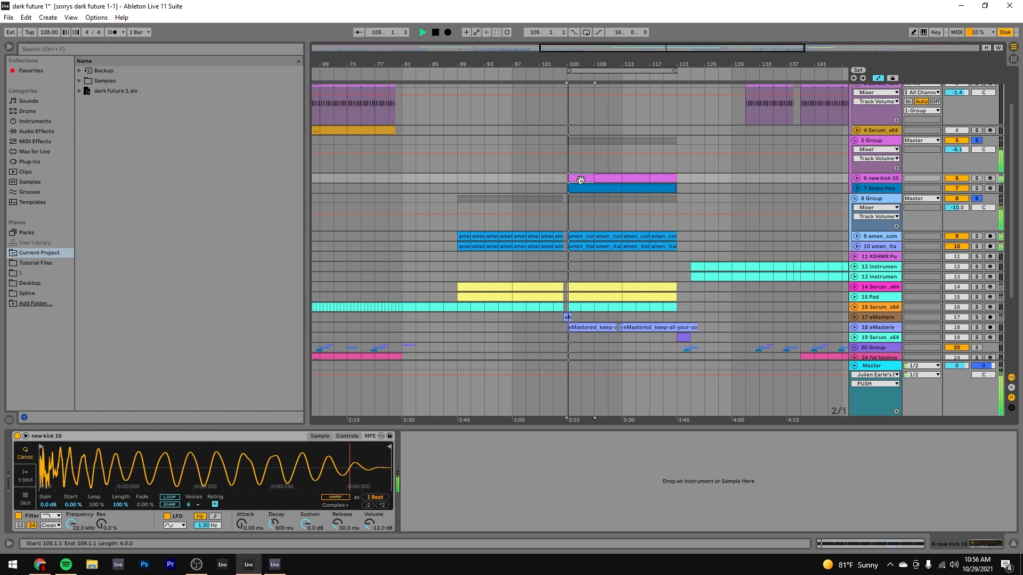
pyautogui.press('space')
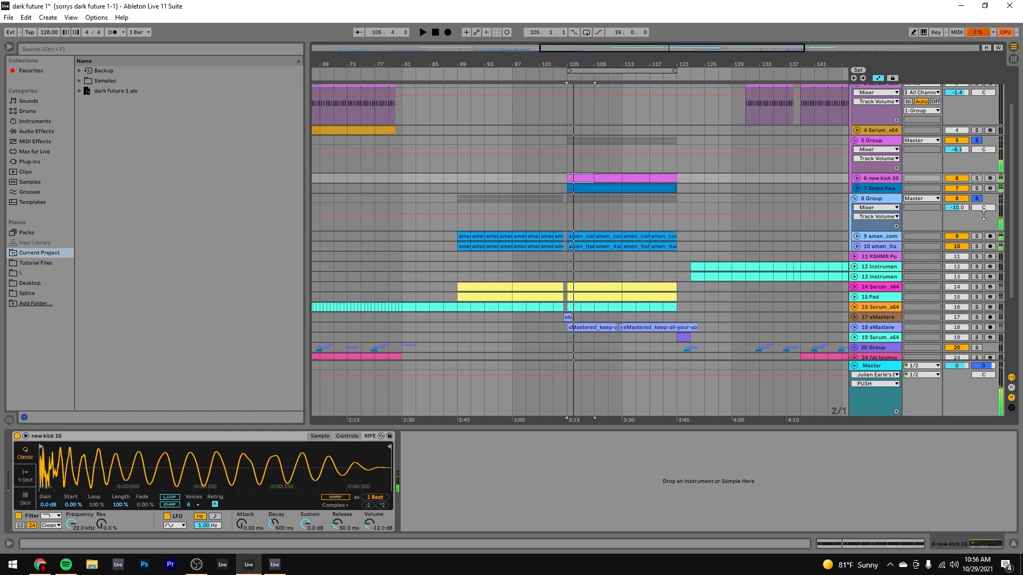
# Play 8 Group soloed on its own from bar 105 and show its effects.
pyautogui.click(976, 199)
pyautogui.press('space')
pyautogui.click(870, 199)
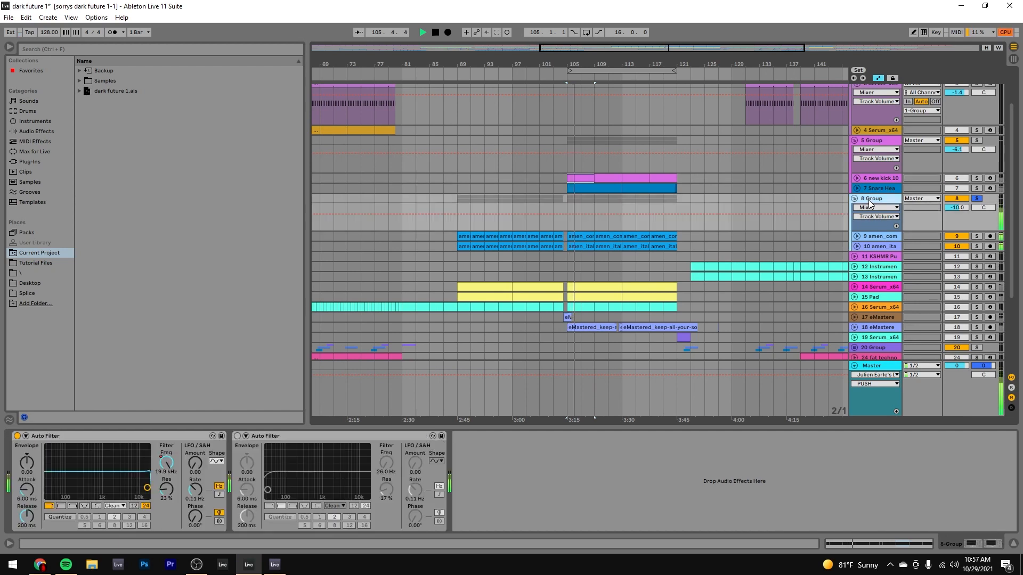
# Play 5 Group soloed on its own from bar 105 and add 8 Group back to the solo.
pyautogui.press('w')
pyautogui.click(977, 140)
pyautogui.press('space')
pyautogui.press('space')
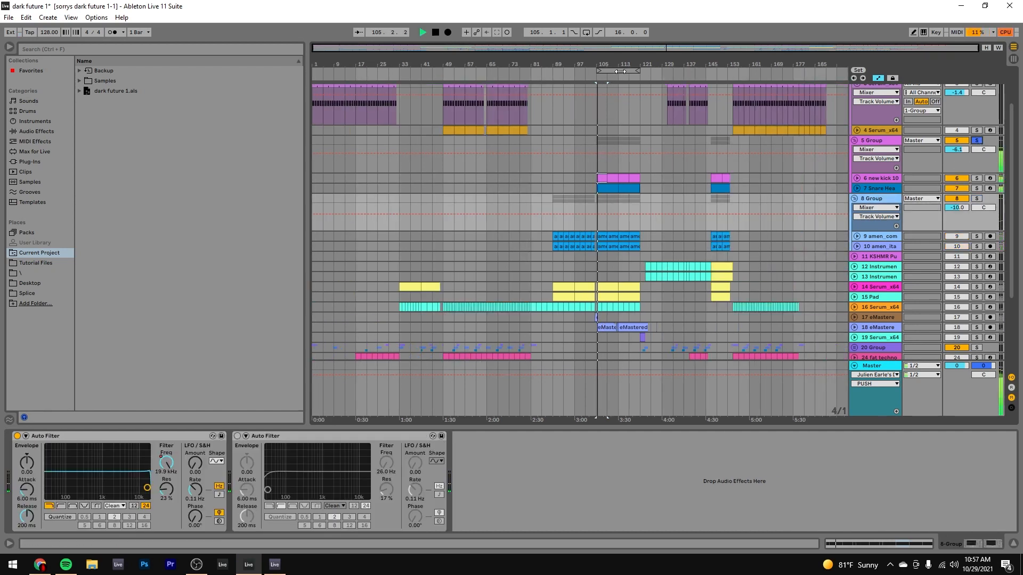
pyautogui.moveTo(601, 64); pyautogui.dragTo(598, 128)
pyautogui.keyDown('ctrl'); pyautogui.click(977, 198); pyautogui.keyUp('ctrl')
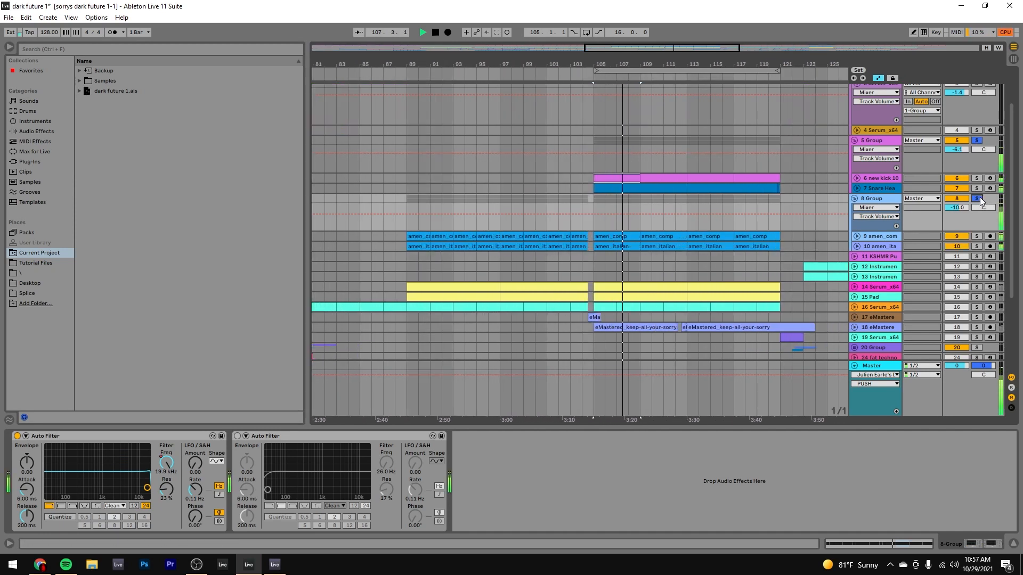
# Solo tracks 12 and 13 together and play their clips from around bar 131.
pyautogui.press('space')
pyautogui.moveTo(768, 64); pyautogui.dragTo(637, 5)
pyautogui.scroll(-1, 742, 245)
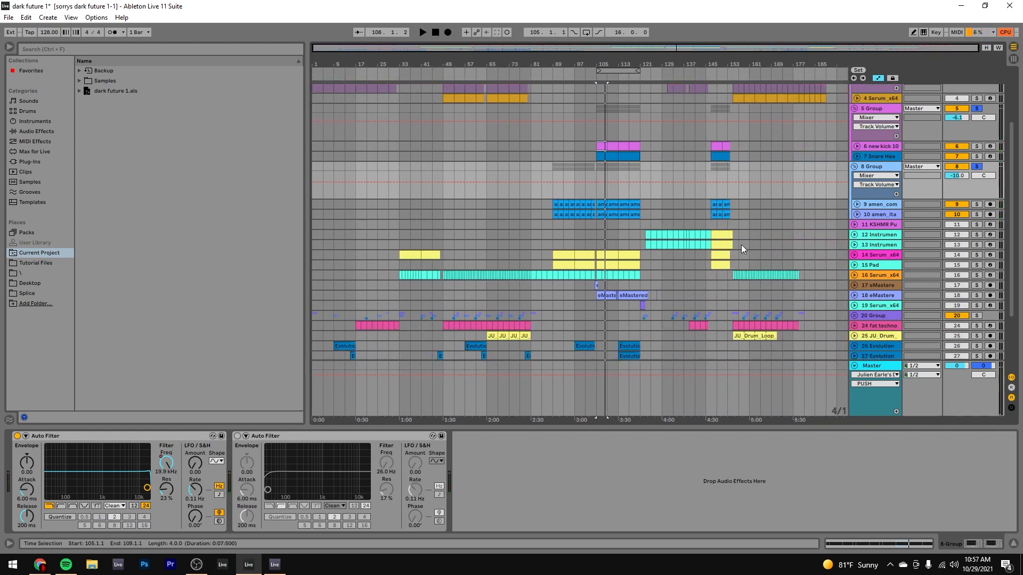
pyautogui.scroll(-1, 742, 247)
pyautogui.click(979, 201)
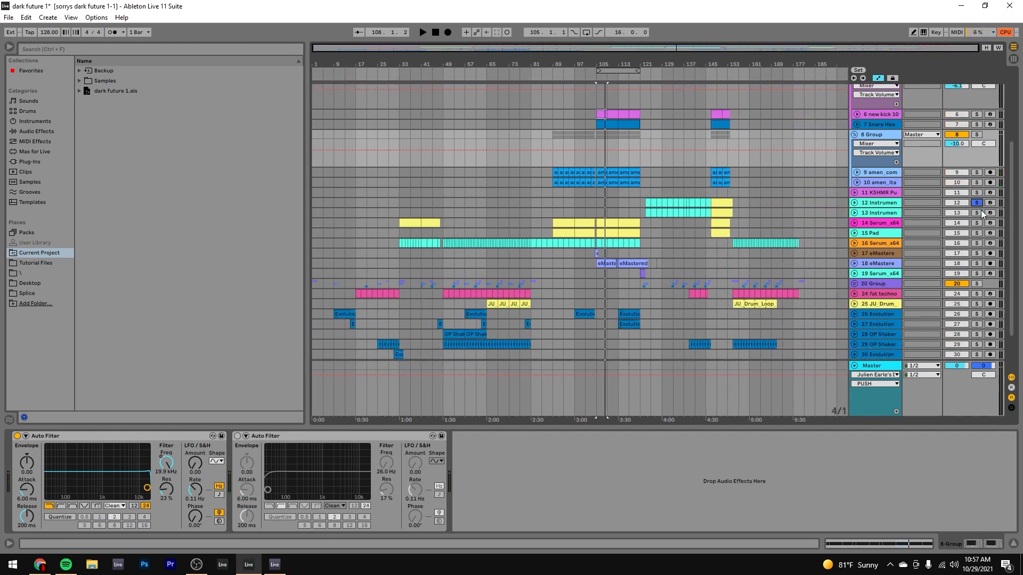
pyautogui.click(976, 212)
pyautogui.click(670, 203)
pyautogui.press('space')
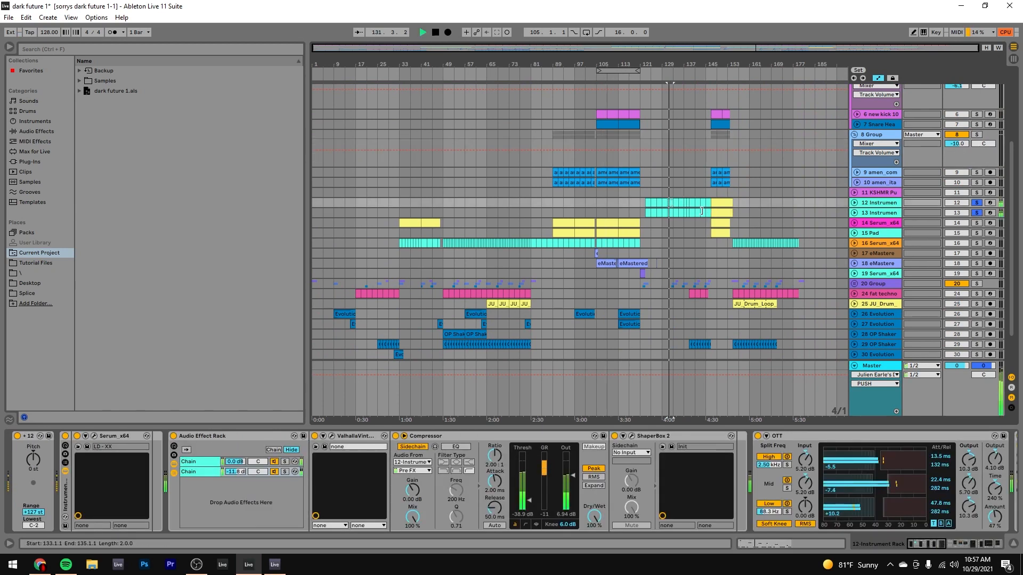
# Remove track 13 from the solo and play track 12 on its own from bar 125.
pyautogui.click(977, 214)
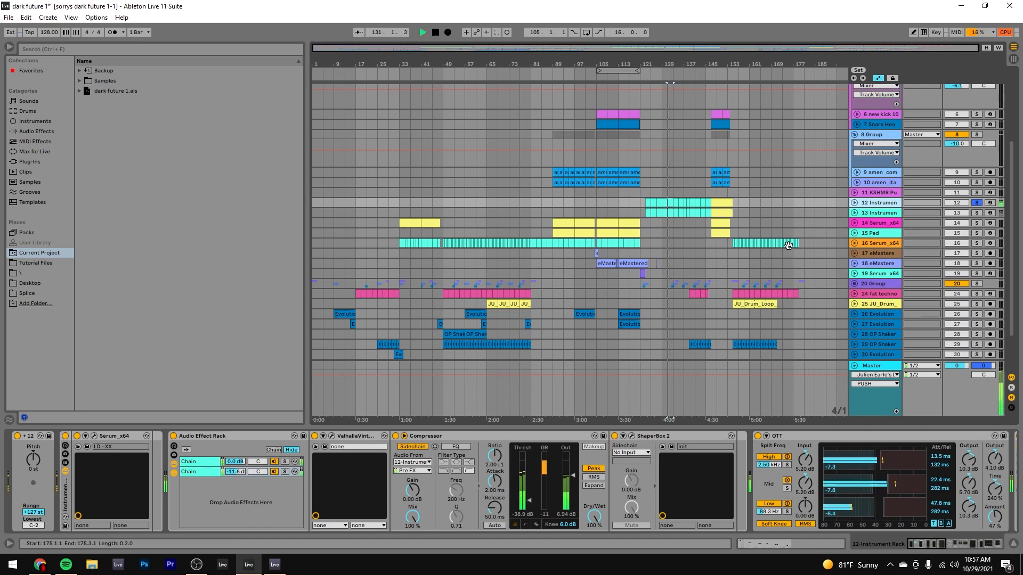
pyautogui.press('space')
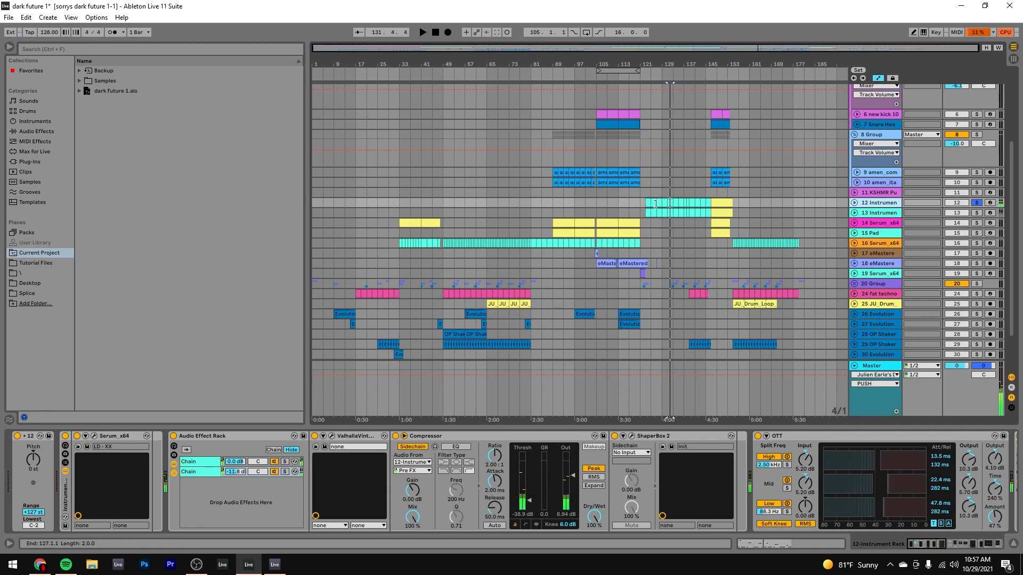
pyautogui.press('space')
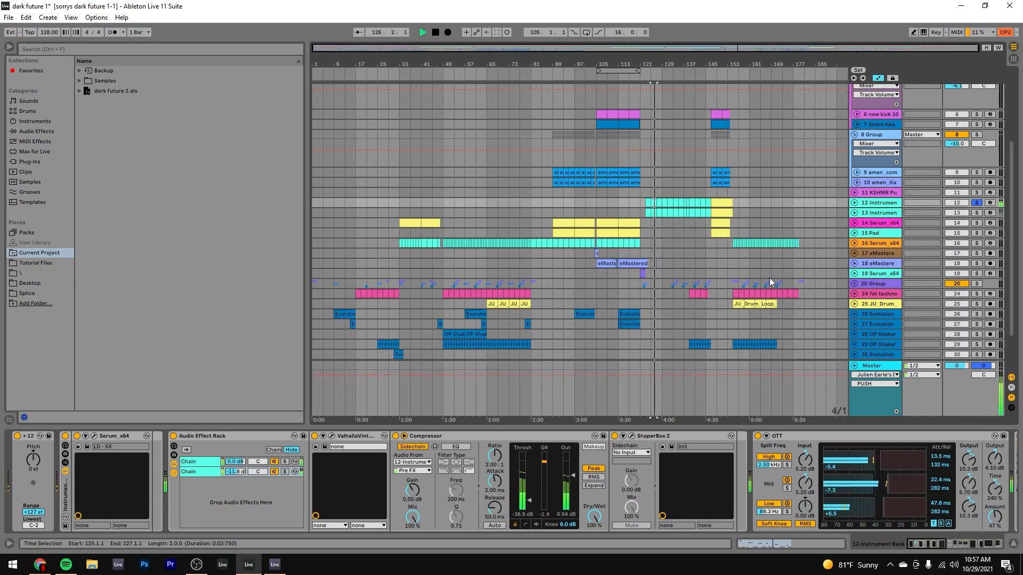
# Switch the solo to track 13, show its devices and play it from bar 125.
pyautogui.click(978, 213)
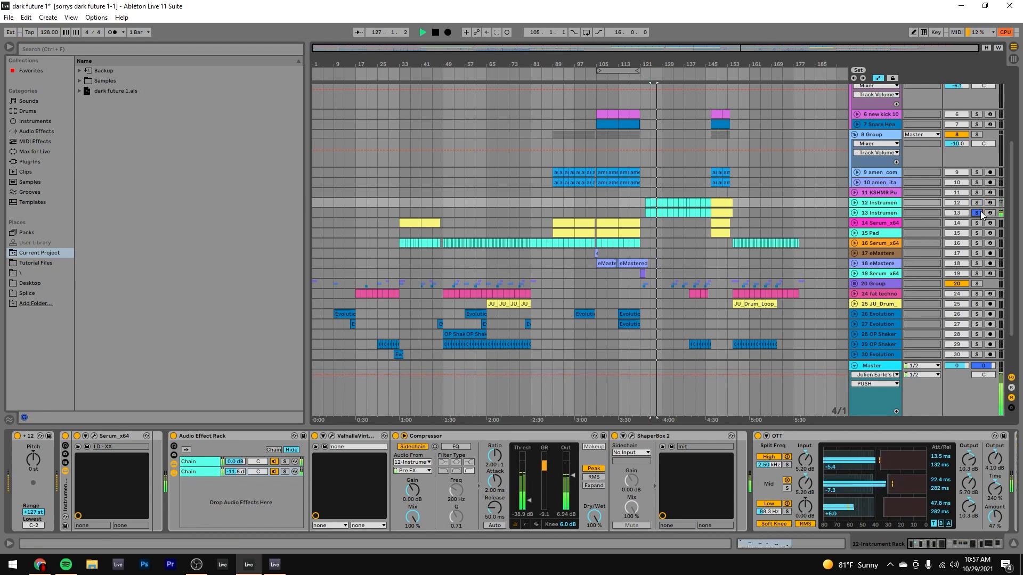
pyautogui.click(878, 215)
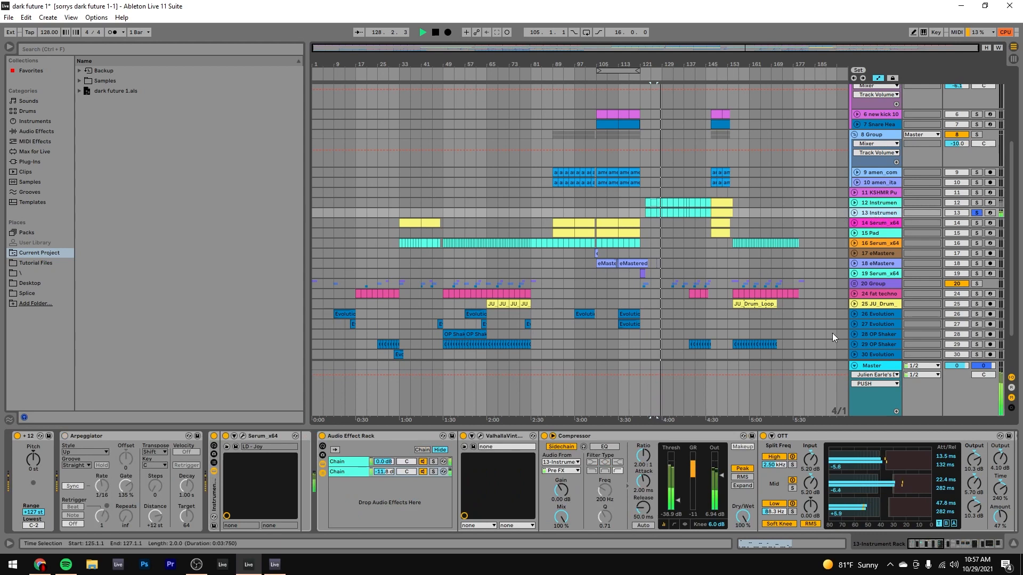
pyautogui.press('space')
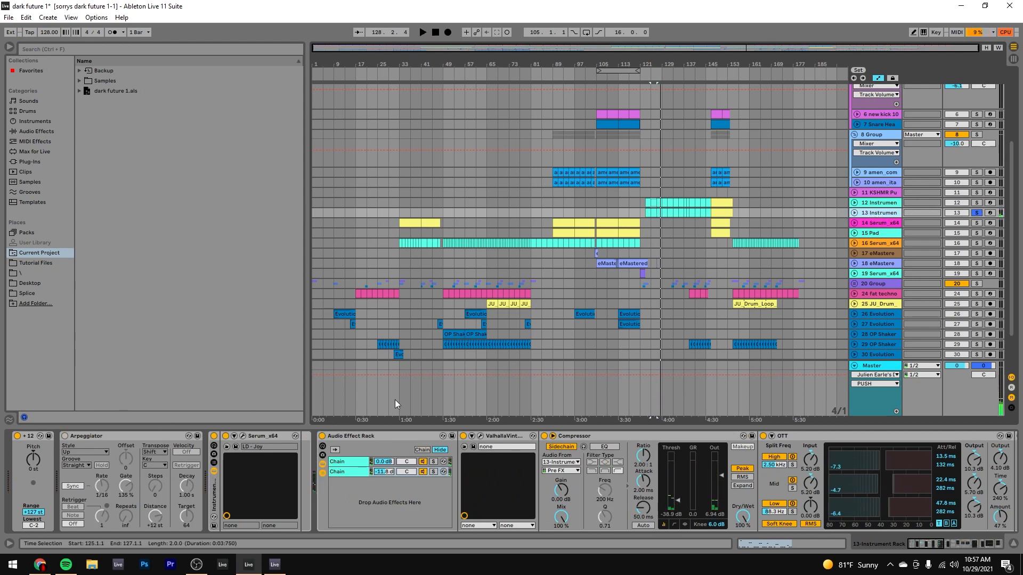
pyautogui.press('space')
pyautogui.press('space')
# Examine track 13's device chain from Serum through the Audio Effect Rack, Compressor, OTT and ShaperBox 2, and play it briefly.
pyautogui.scroll(-4, 646, 477)
pyautogui.scroll(-4, 645, 477)
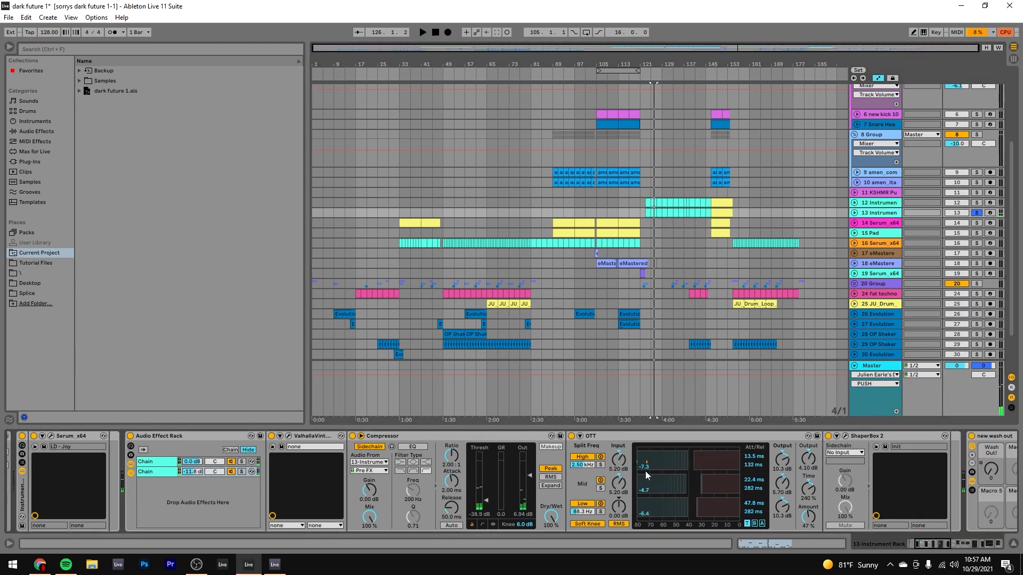
pyautogui.click(235, 436)
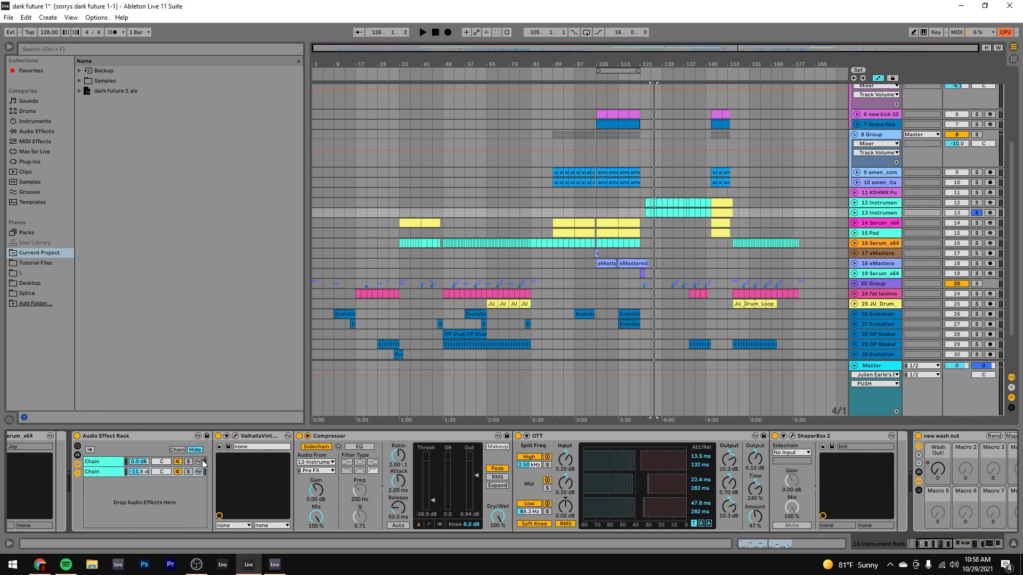
pyautogui.scroll(3, 206, 493)
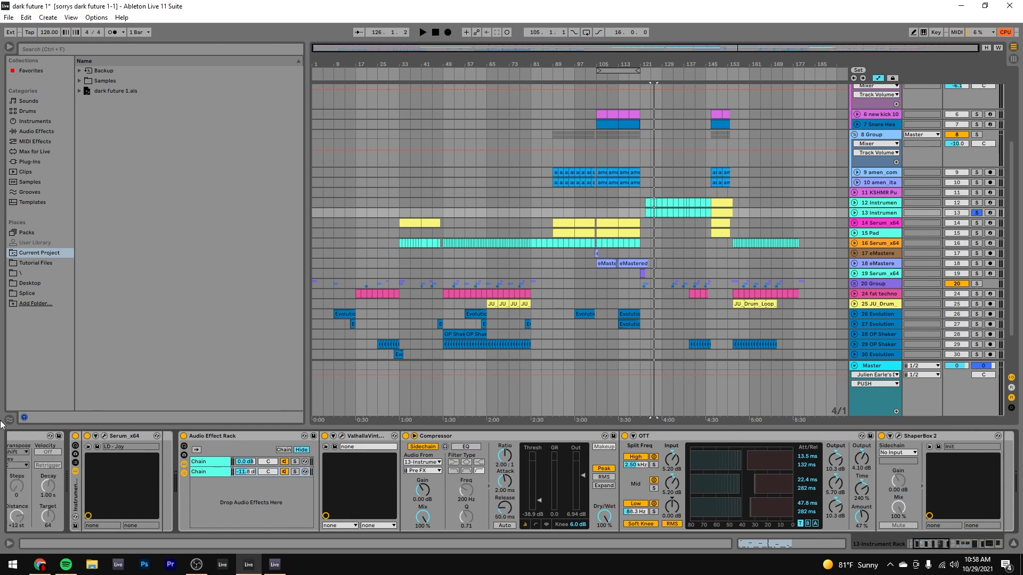
pyautogui.scroll(-5, 494, 452)
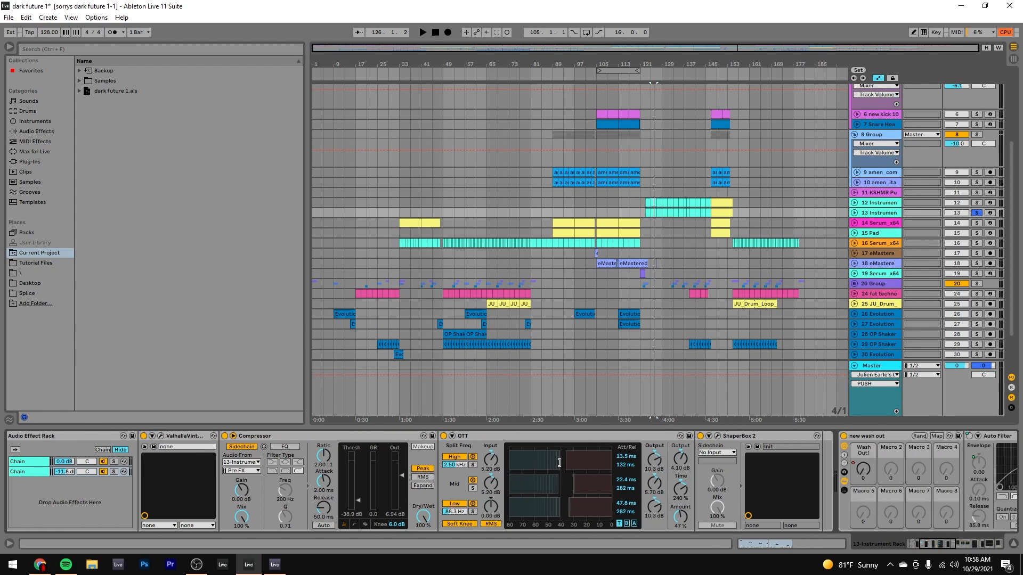
pyautogui.scroll(-2, 559, 463)
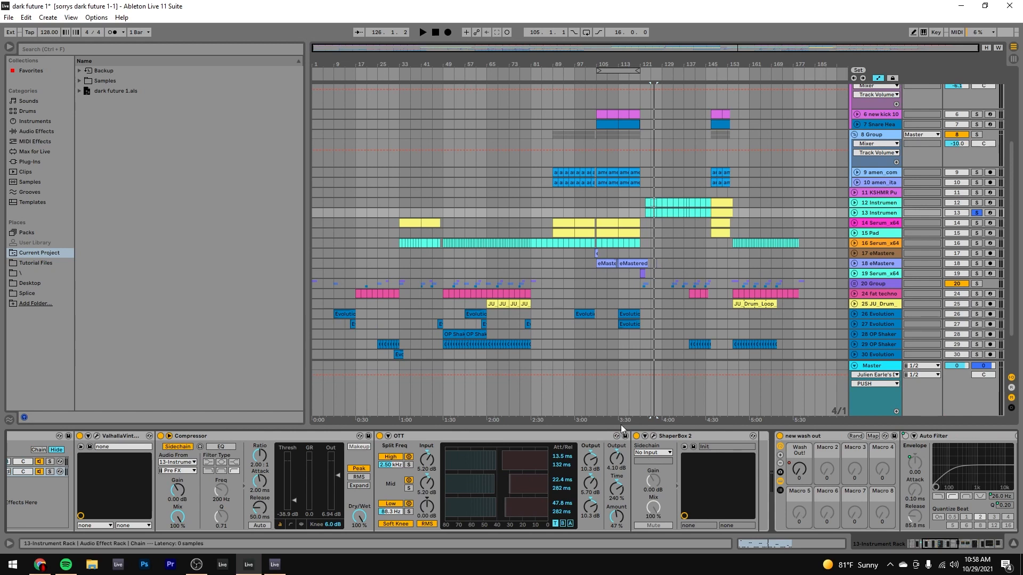
pyautogui.press('space')
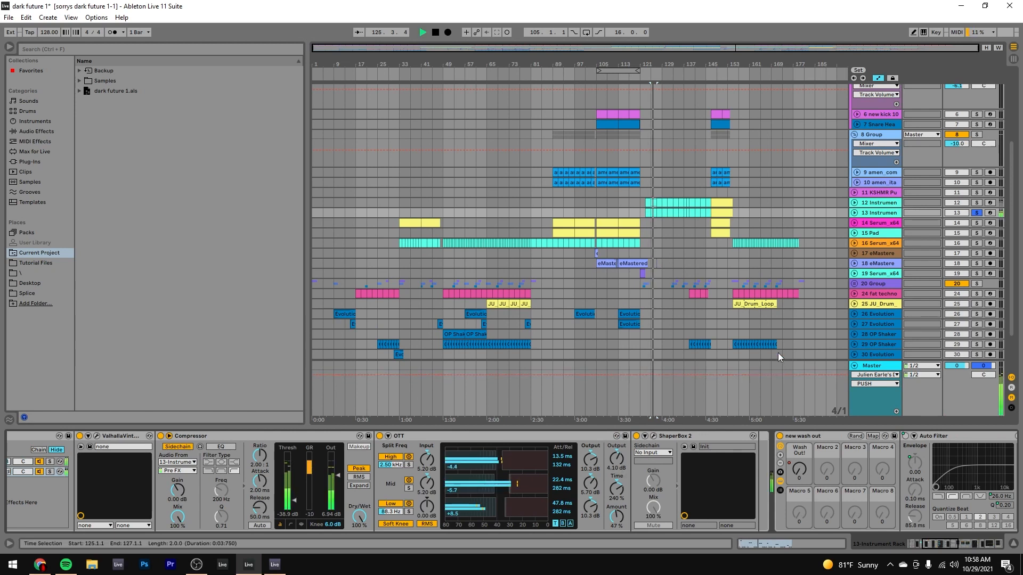
pyautogui.press('space')
# Solo and unsolo the 0.0 dB chain in track 13's Audio Effect Rack, and play the track.
pyautogui.scroll(1, 506, 476)
pyautogui.scroll(3, 506, 476)
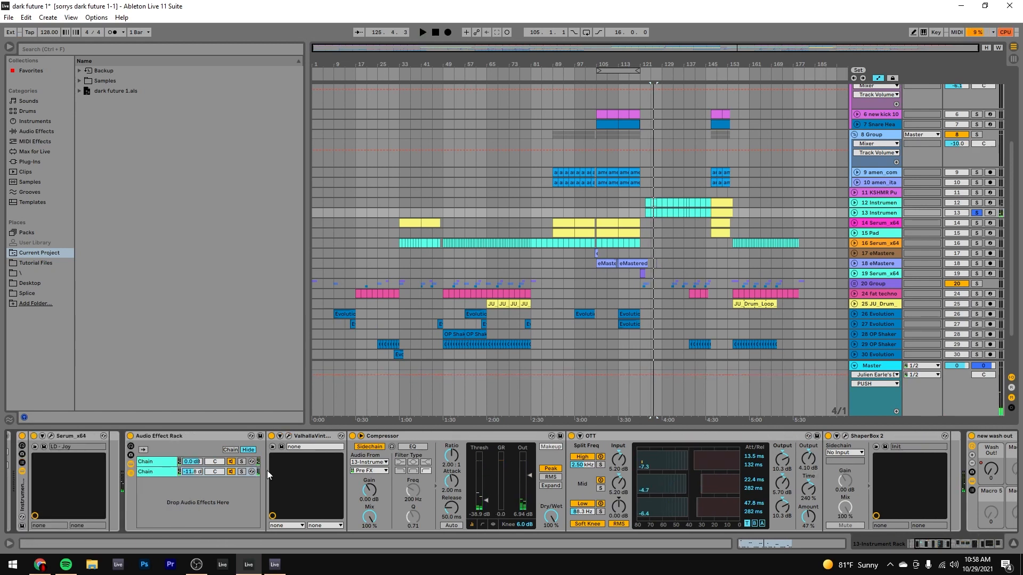
pyautogui.click(242, 463)
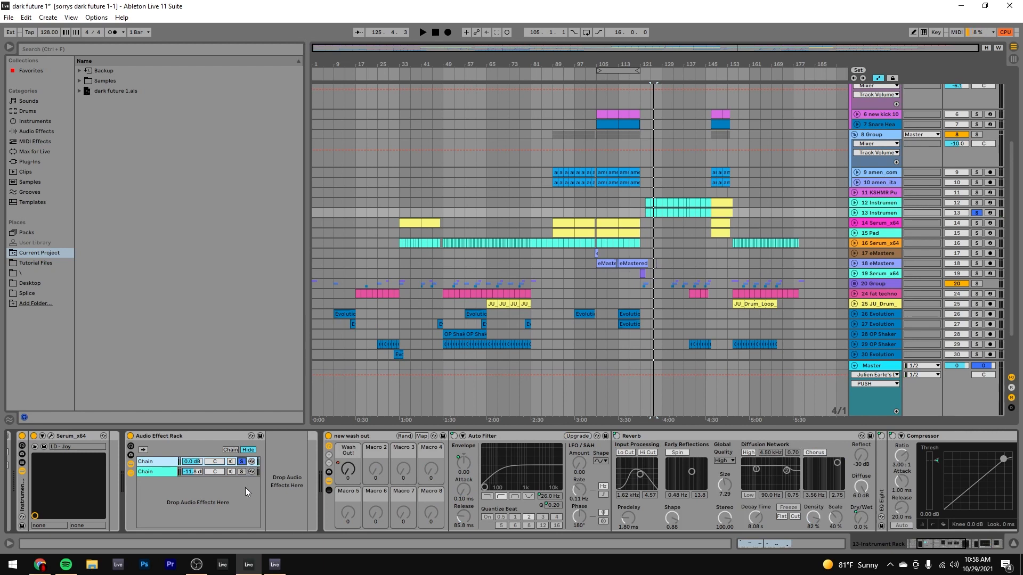
pyautogui.click(241, 463)
pyautogui.press('space')
# Solo track 12 alone, show its devices and play it from bar 125.
pyautogui.click(975, 204)
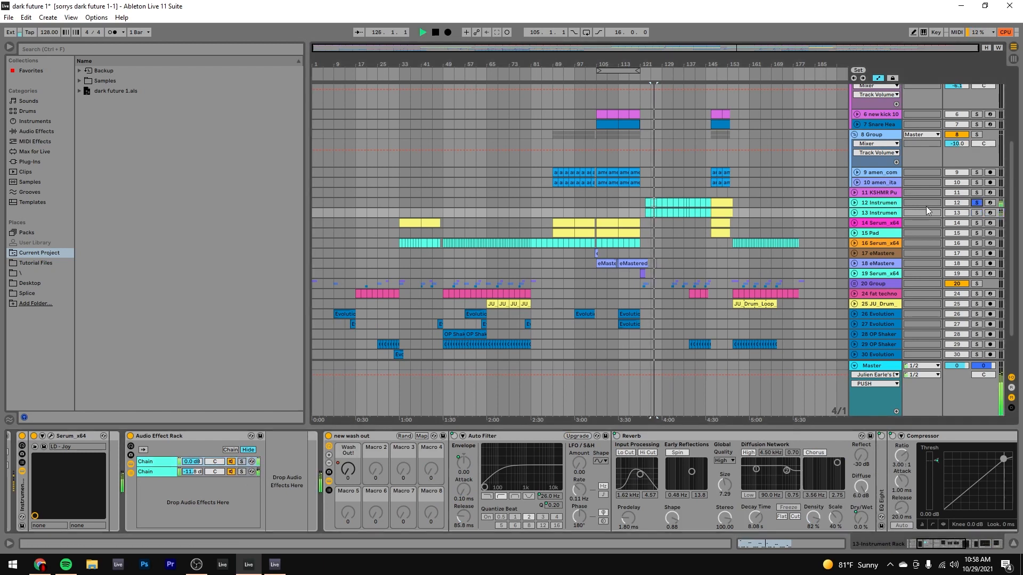
pyautogui.click(876, 204)
pyautogui.press('space')
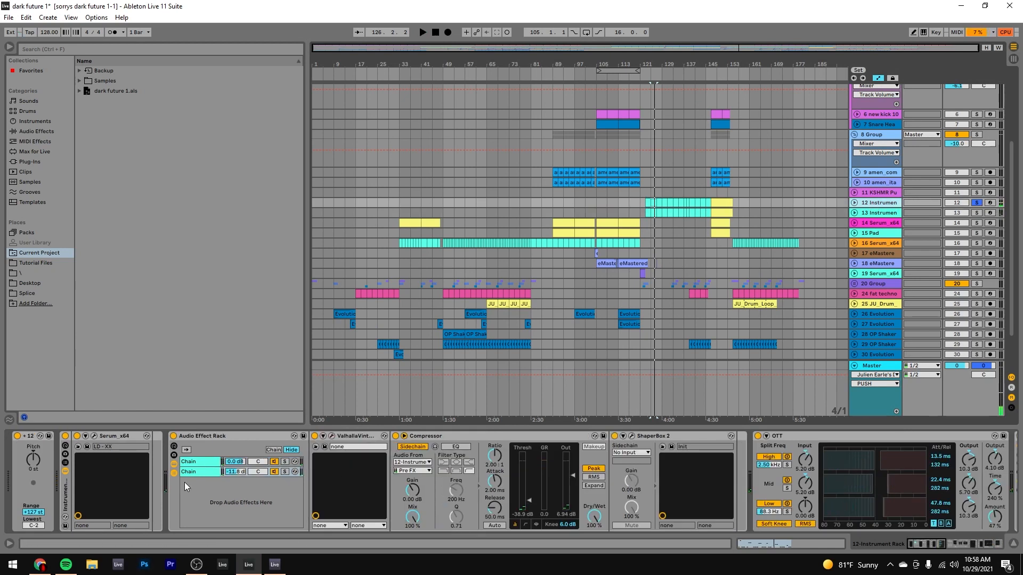
pyautogui.press('space')
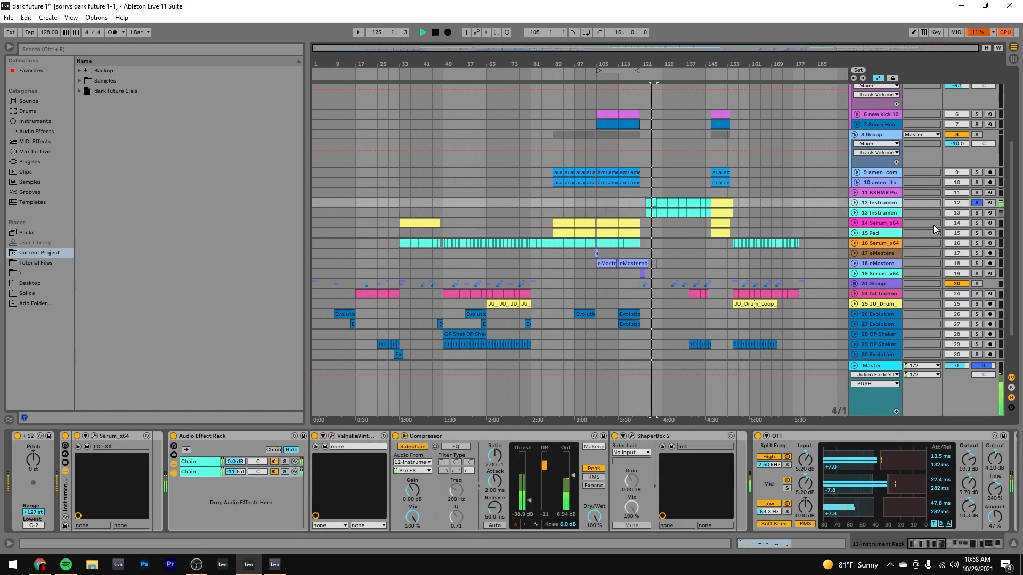
# Add track 13 to the solo and replay both instrument tracks from bar 125.
pyautogui.keyDown('ctrl'); pyautogui.click(976, 212); pyautogui.keyUp('ctrl')
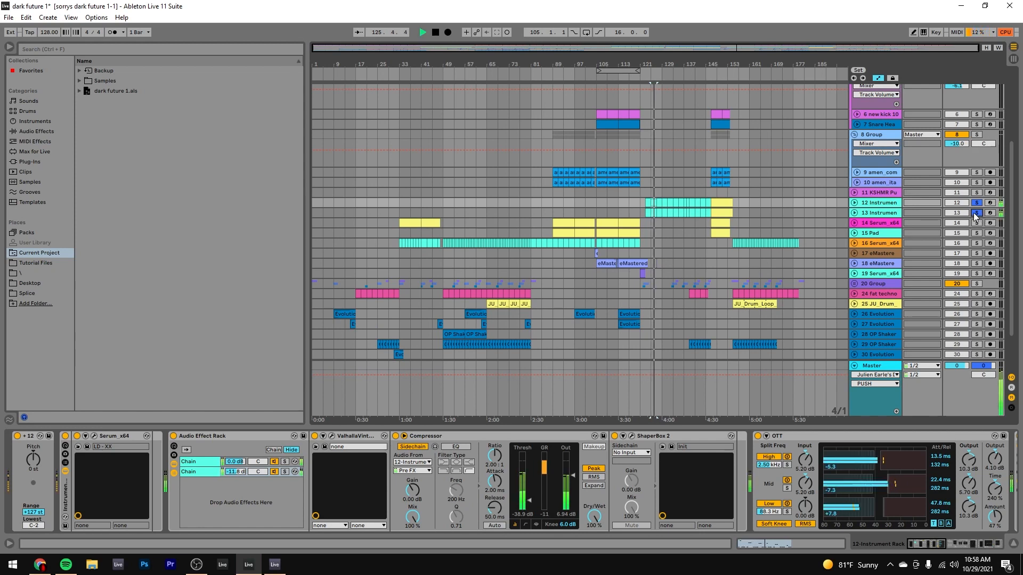
pyautogui.press('space')
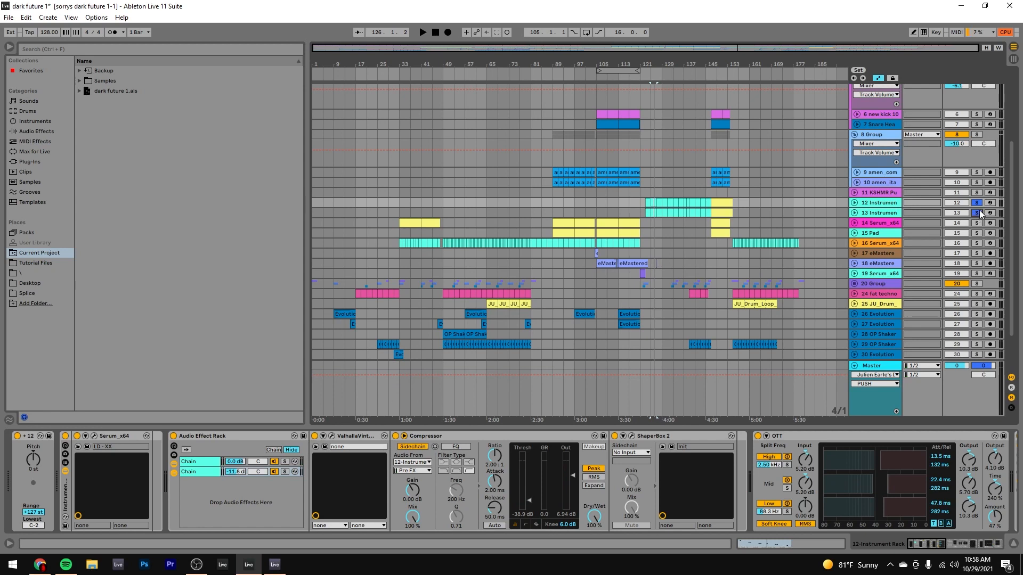
pyautogui.press('space')
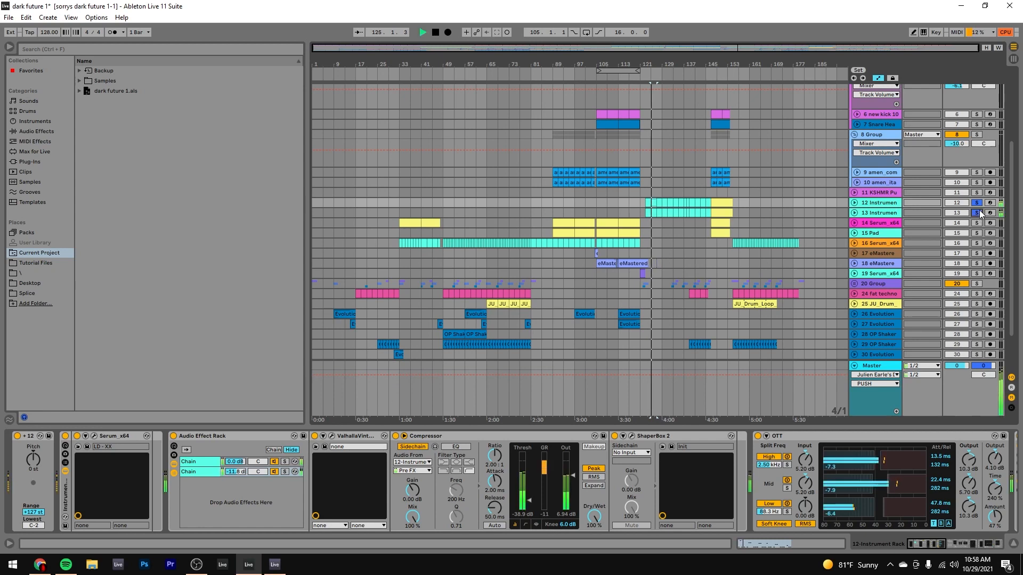
# Turn off the solos on tracks 12 and 13 and play the full mix from bar 125.
pyautogui.click(979, 210)
pyautogui.press('space')
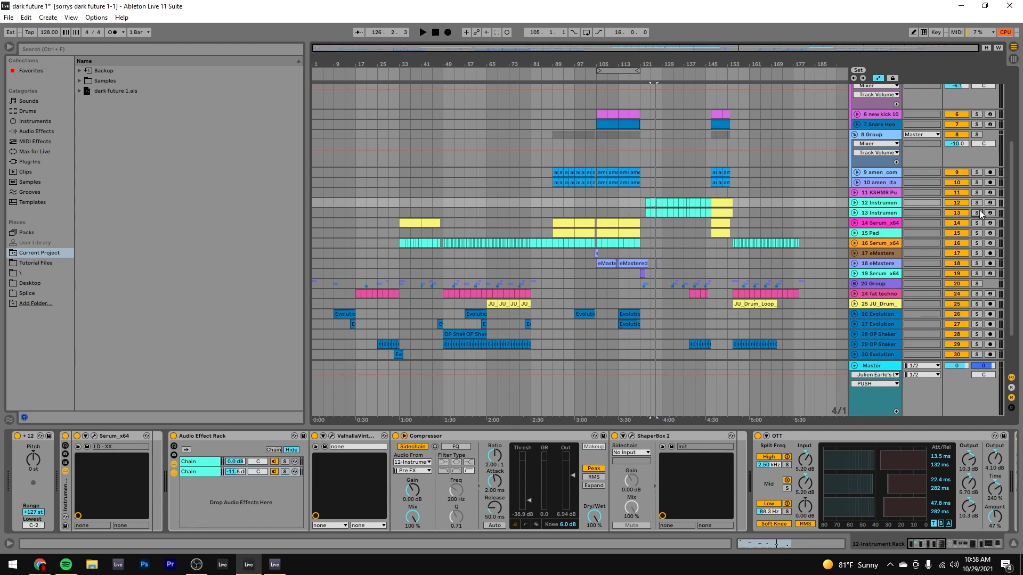
pyautogui.press('space')
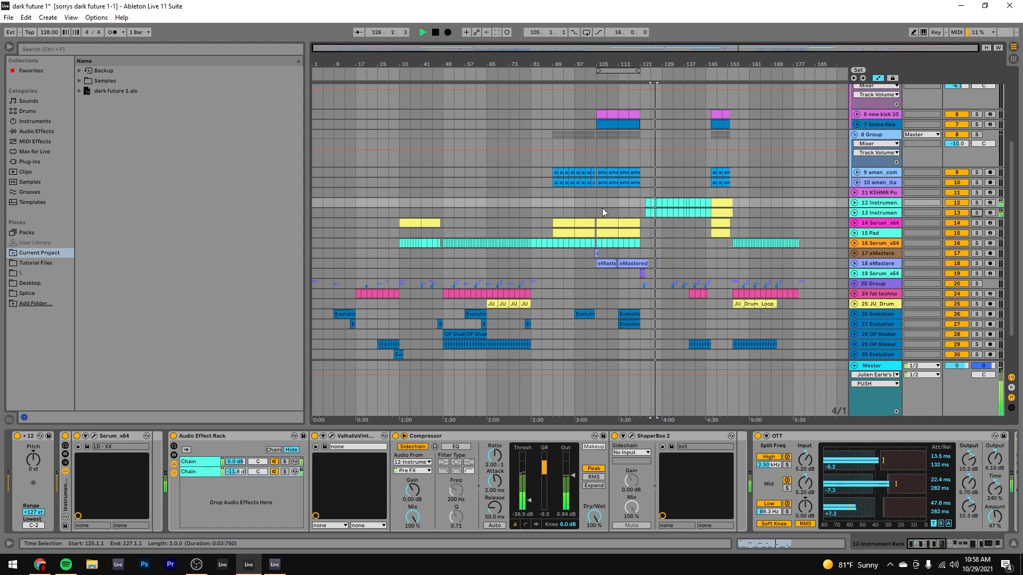
# Play the full mix from the 14 Serum clip at bar 89, and again from its clip at bar 105.
pyautogui.click(568, 220)
pyautogui.press('space')
pyautogui.click(608, 221)
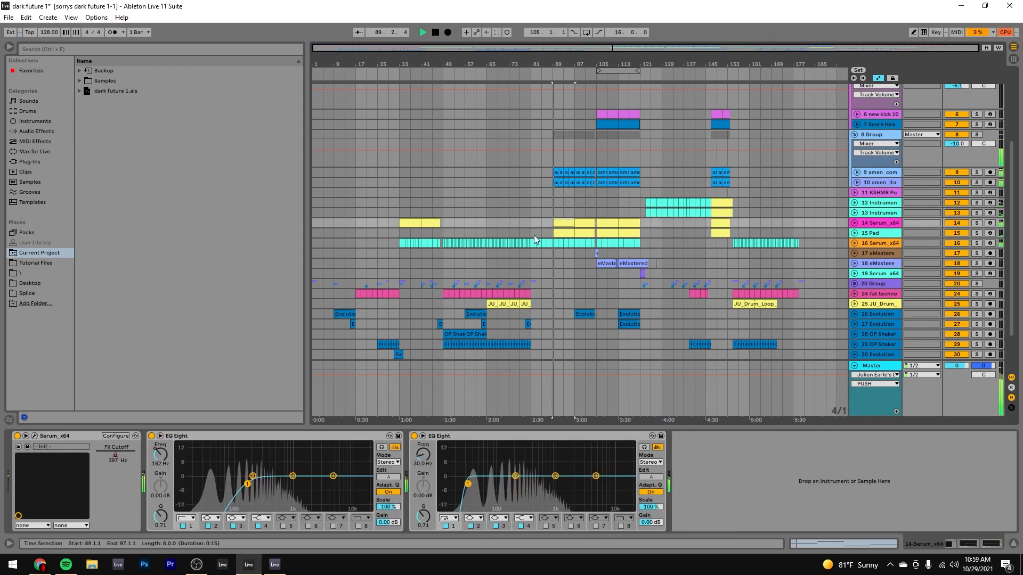
pyautogui.press('space')
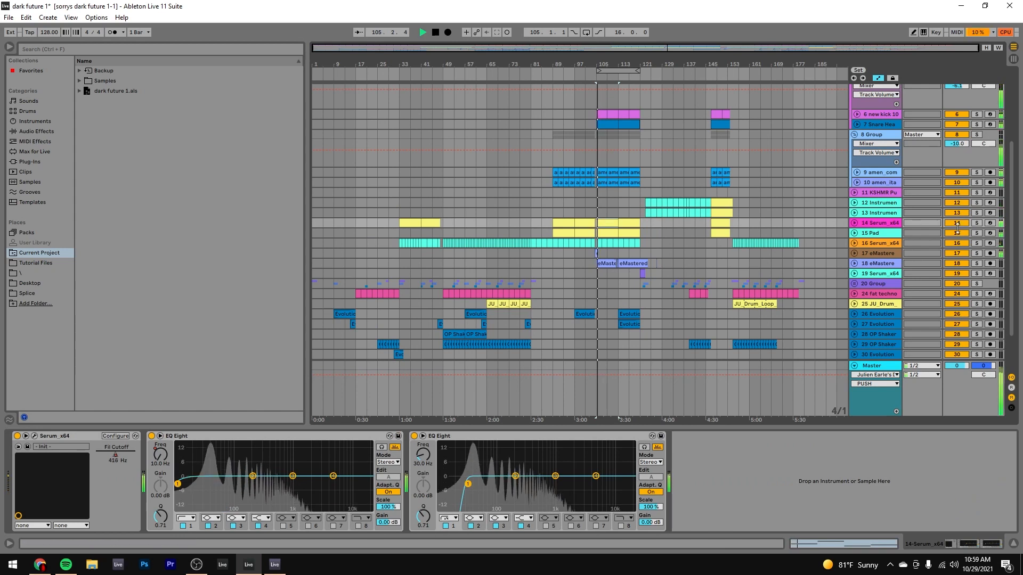
# Solo 14 Serum and 15 Pad together and unfold both tracks to show their notes and automation.
pyautogui.click(979, 223)
pyautogui.keyDown('ctrl'); pyautogui.click(978, 234); pyautogui.keyUp('ctrl')
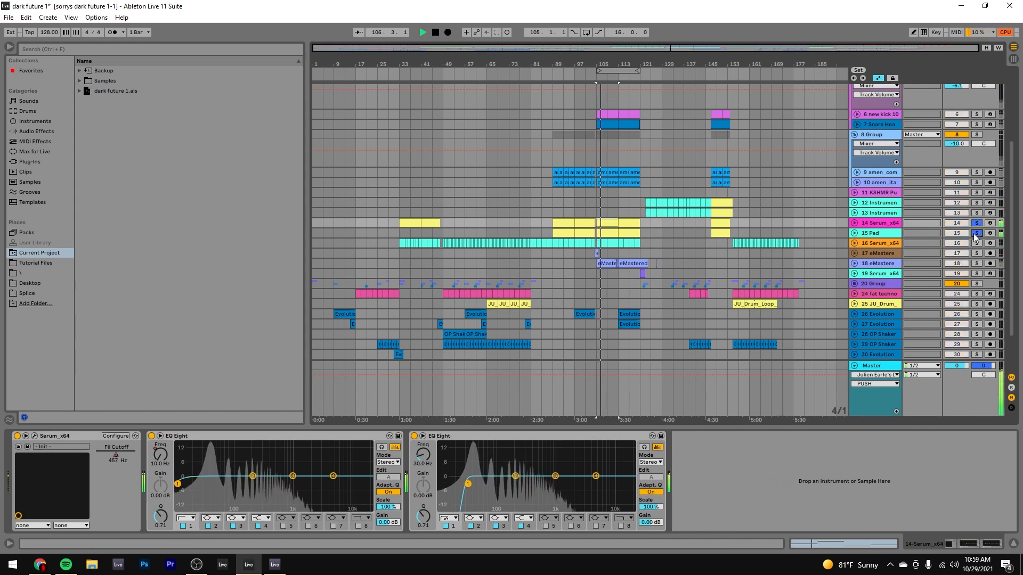
pyautogui.click(854, 233)
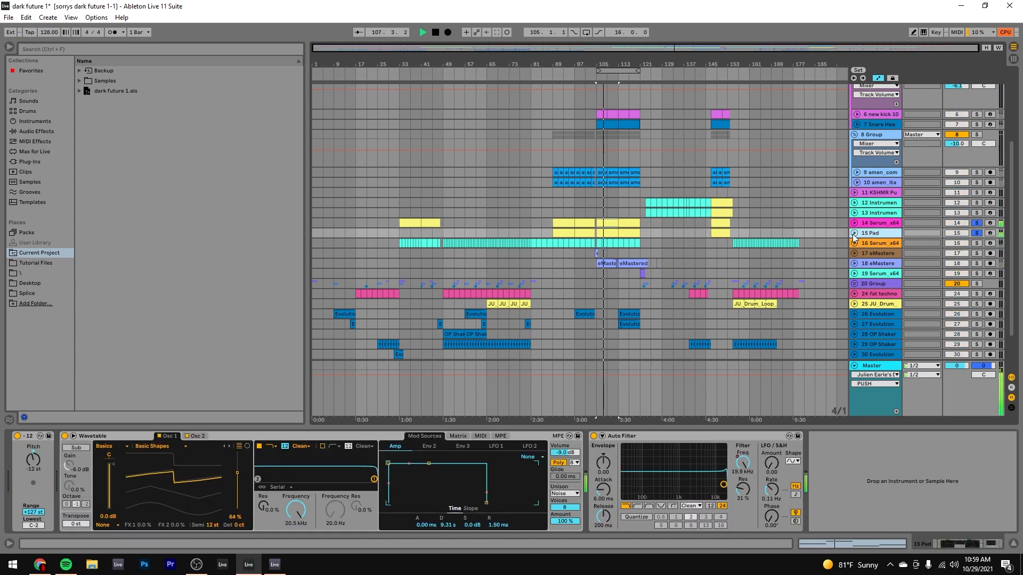
pyautogui.click(854, 234)
pyautogui.click(854, 223)
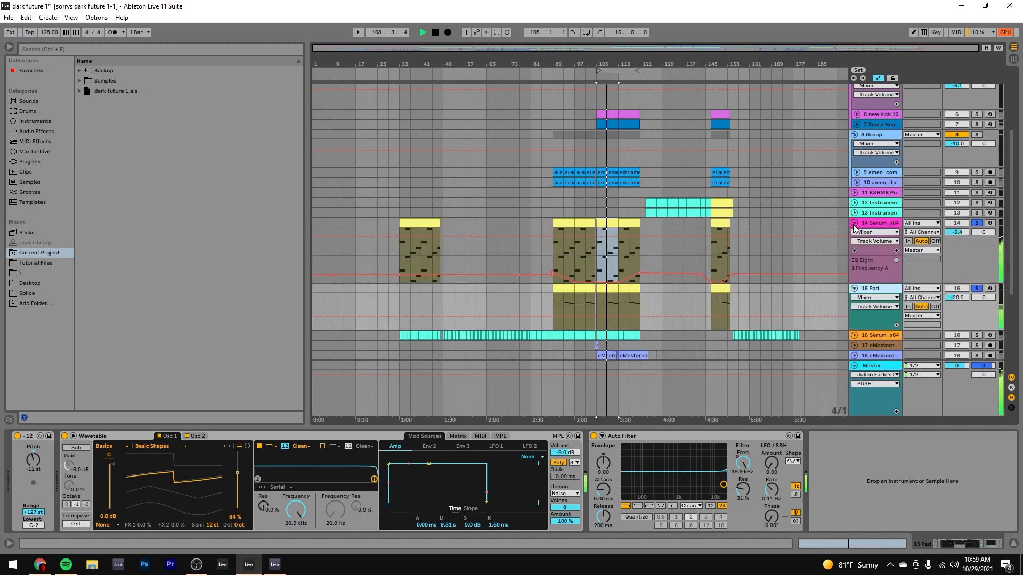
pyautogui.press('space')
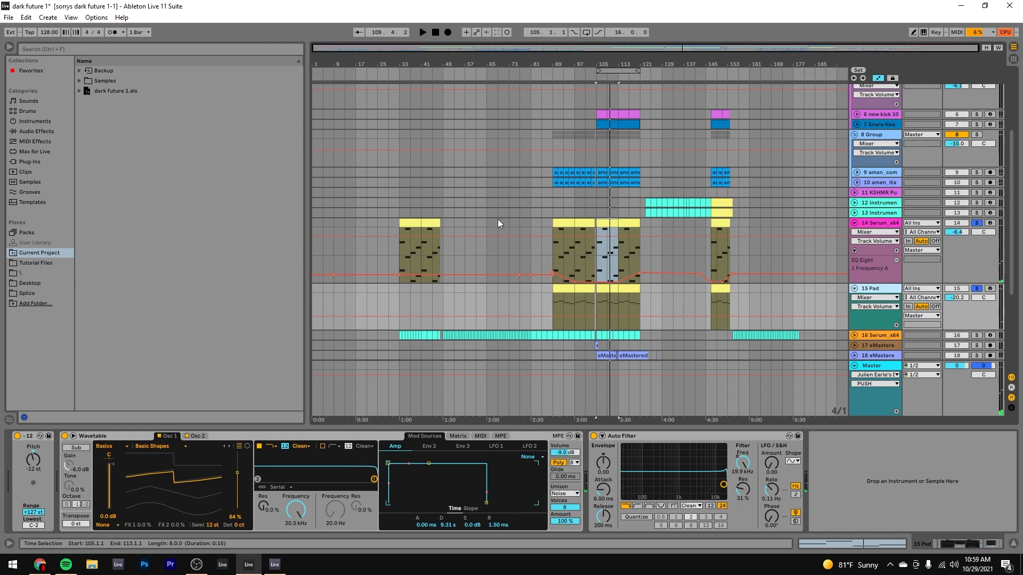
# Show 14 Serum's devices and play it from bar 105 with the Pad, and again with Serum soloed alone.
pyautogui.click(603, 226)
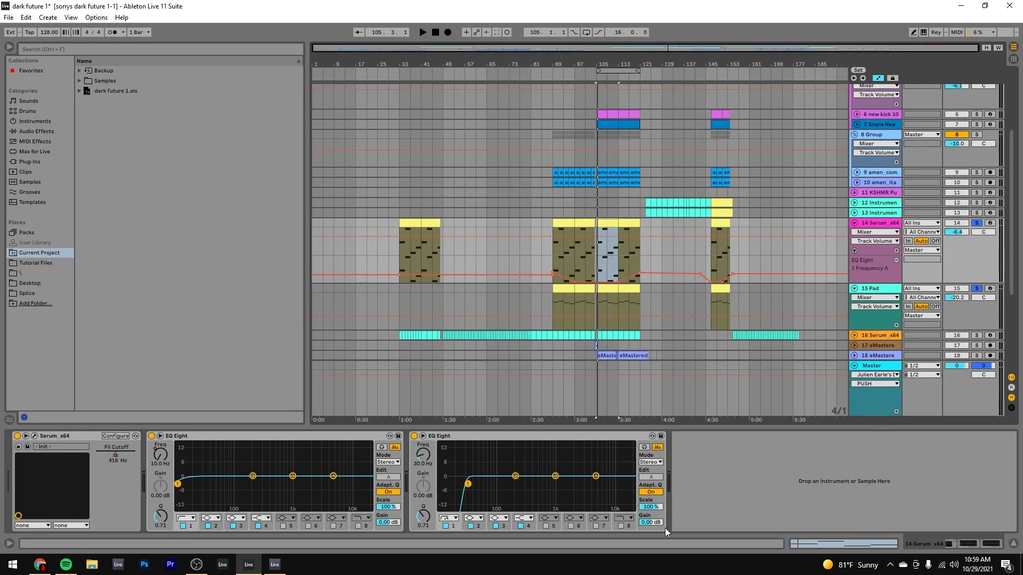
pyautogui.press('space')
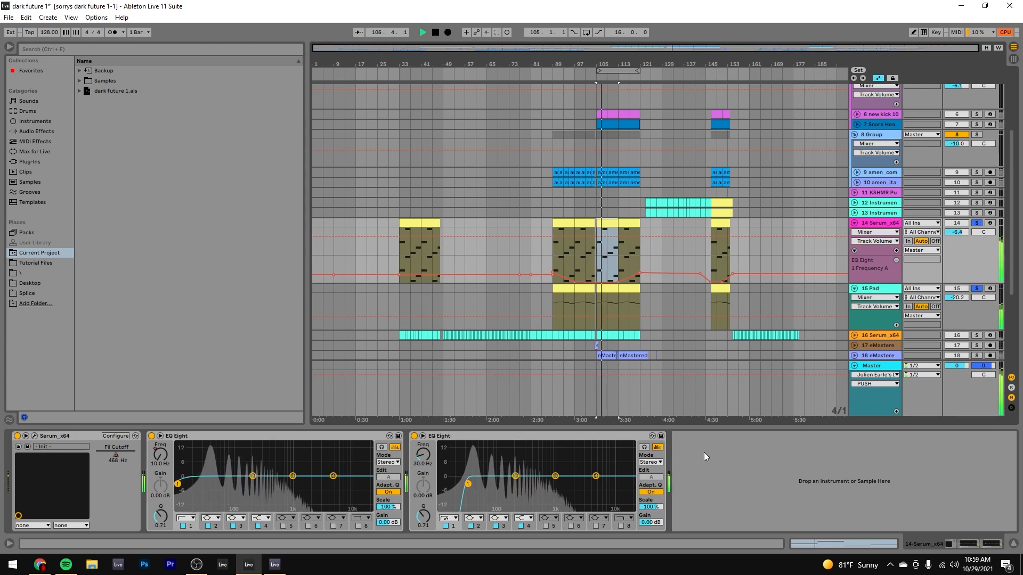
pyautogui.press('space')
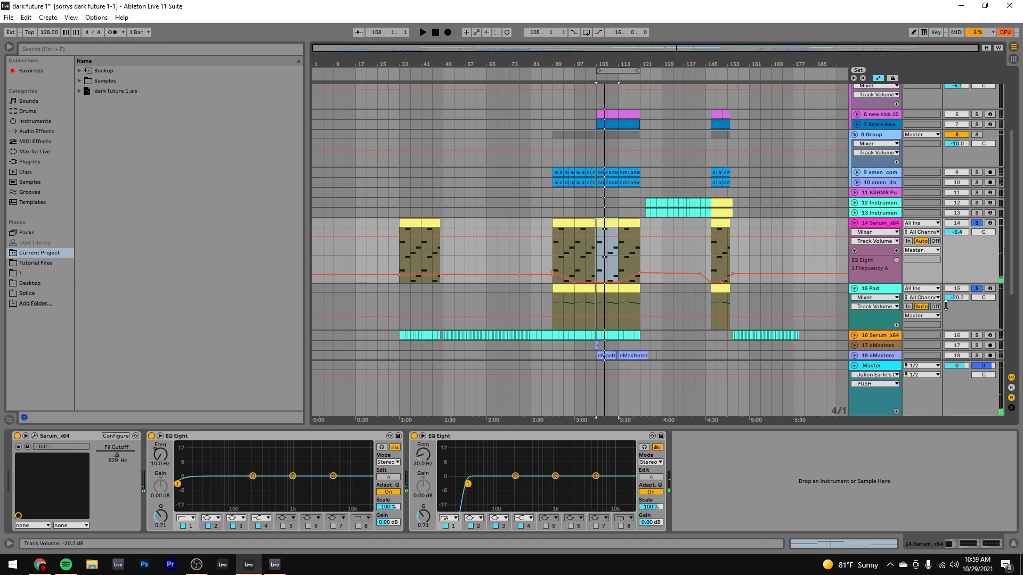
pyautogui.press('space')
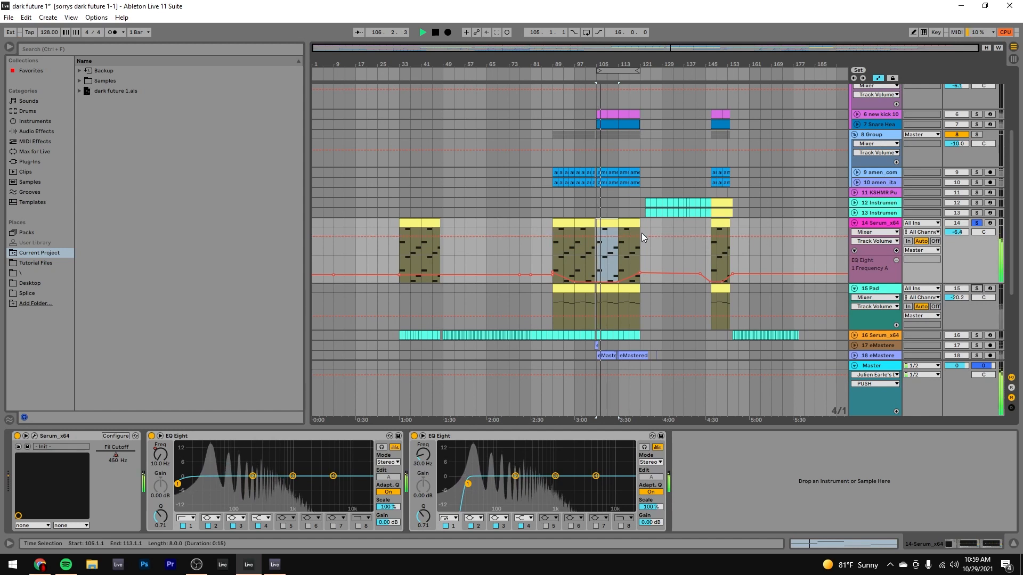
# Solo 15 Pad, show its Wavetable and Auto Filter devices, and play it alone from bar 105.
pyautogui.click(976, 289)
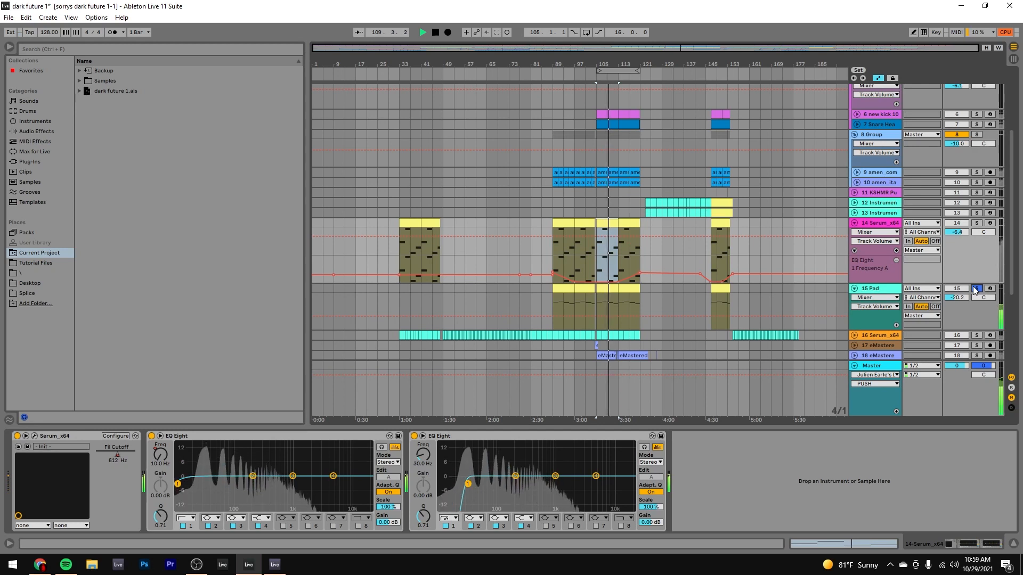
pyautogui.press('space')
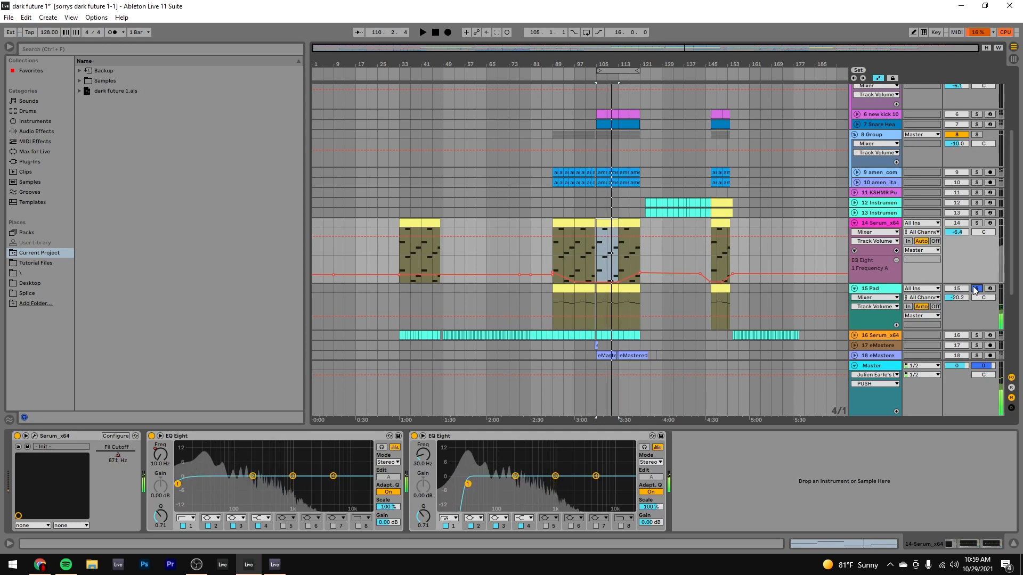
pyautogui.click(868, 291)
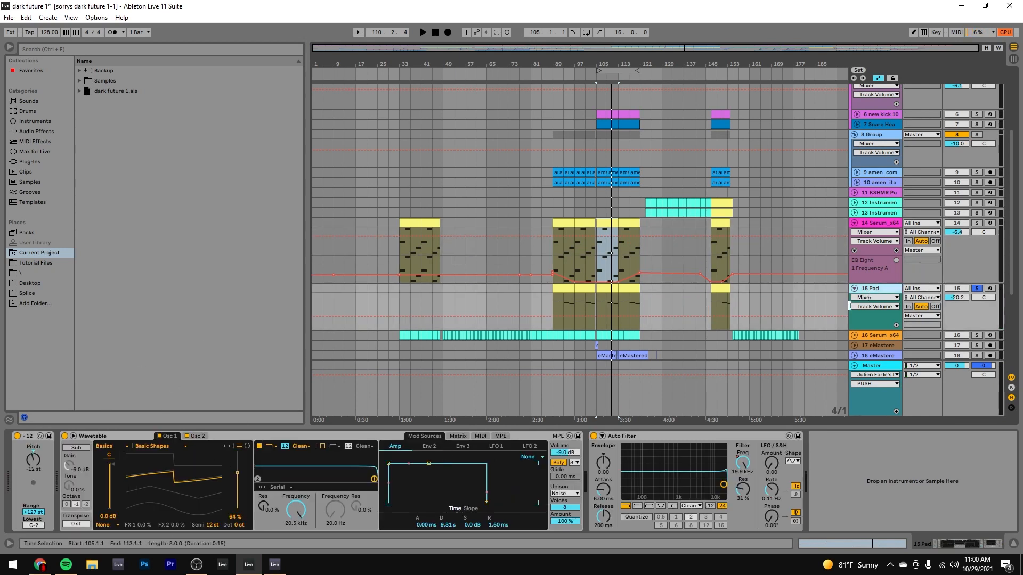
pyautogui.press('space')
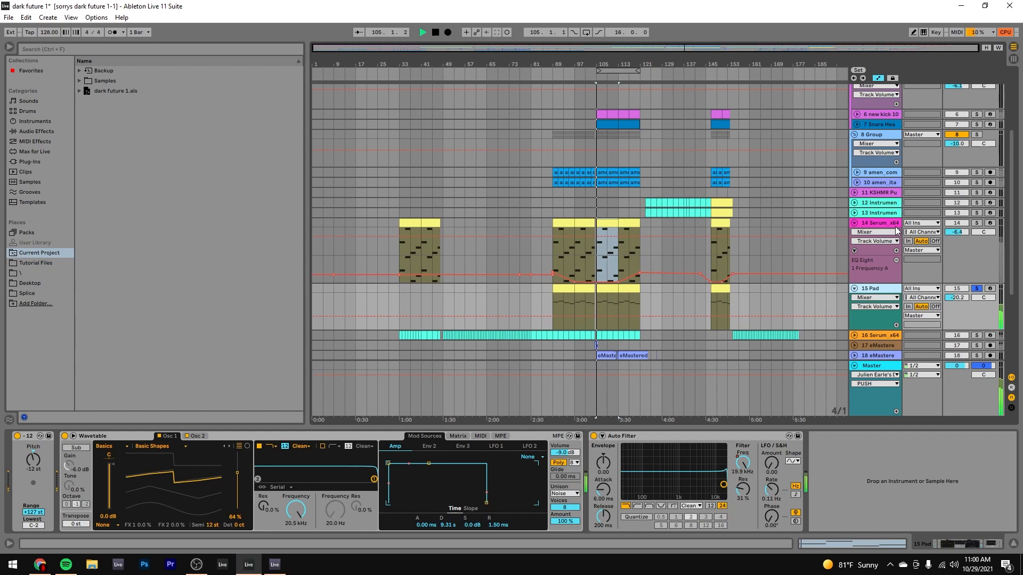
# Add 14 Serum to the solo and play it together with 15 Pad from bar 105.
pyautogui.click(977, 223)
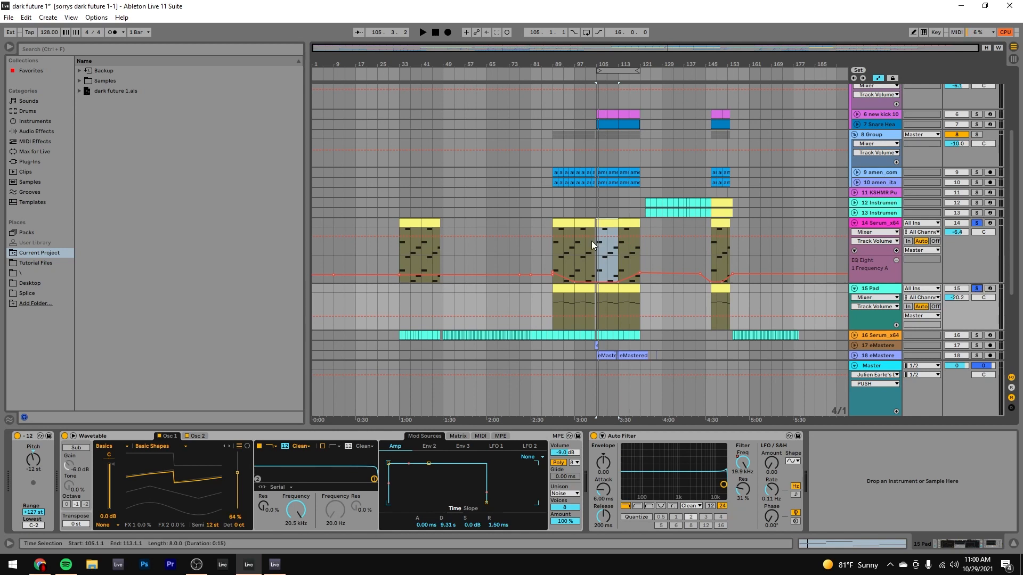
pyautogui.press('space')
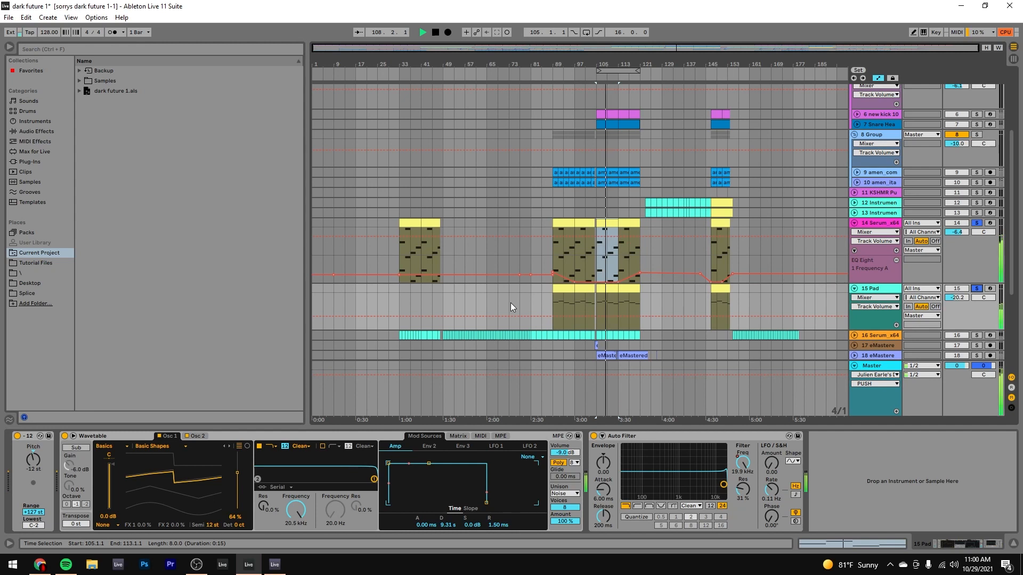
pyautogui.press('space')
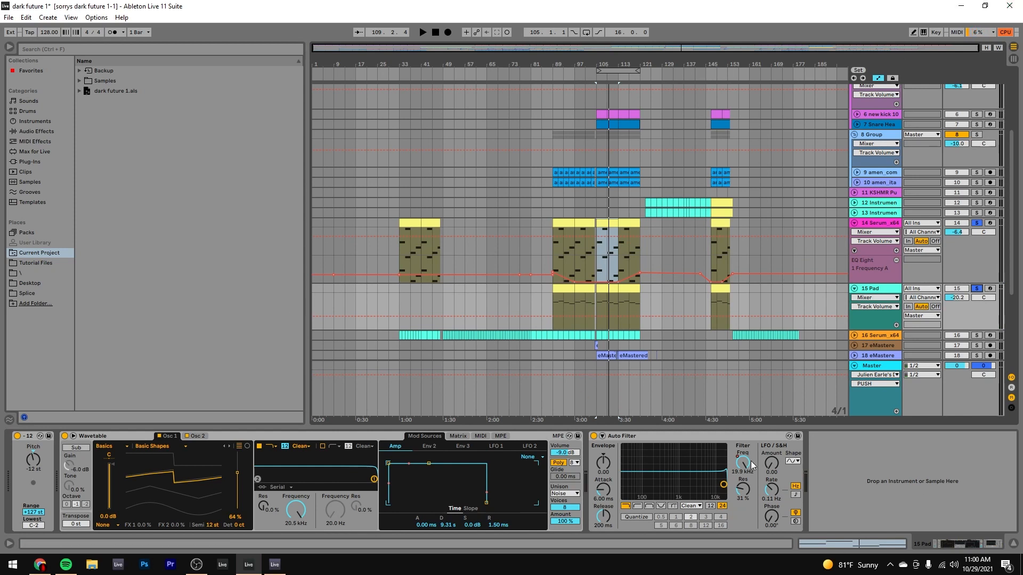
pyautogui.press('space')
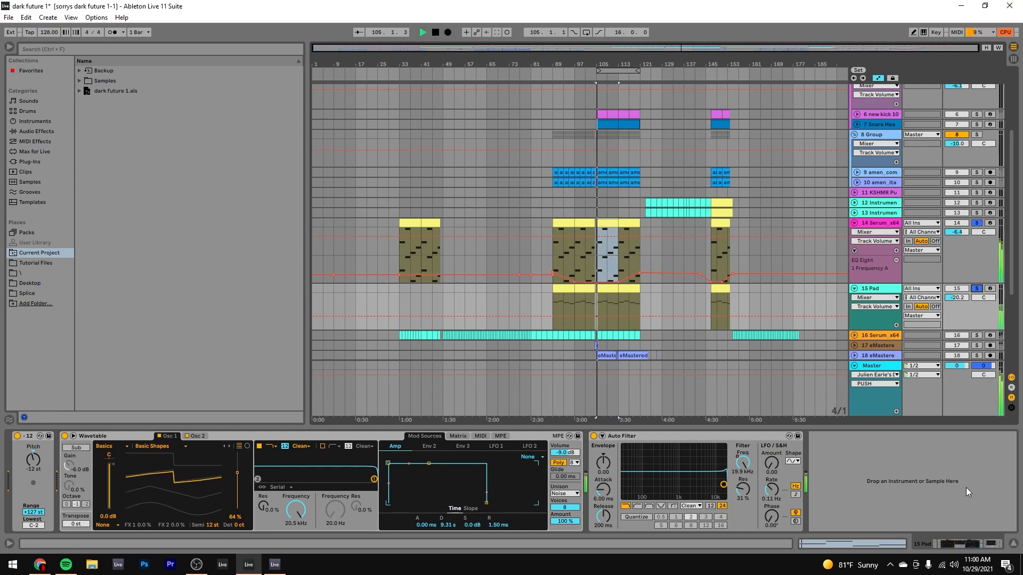
# Solo and unfold 16 Serum, show its device chain, and play it alone from bar 37.
pyautogui.click(977, 335)
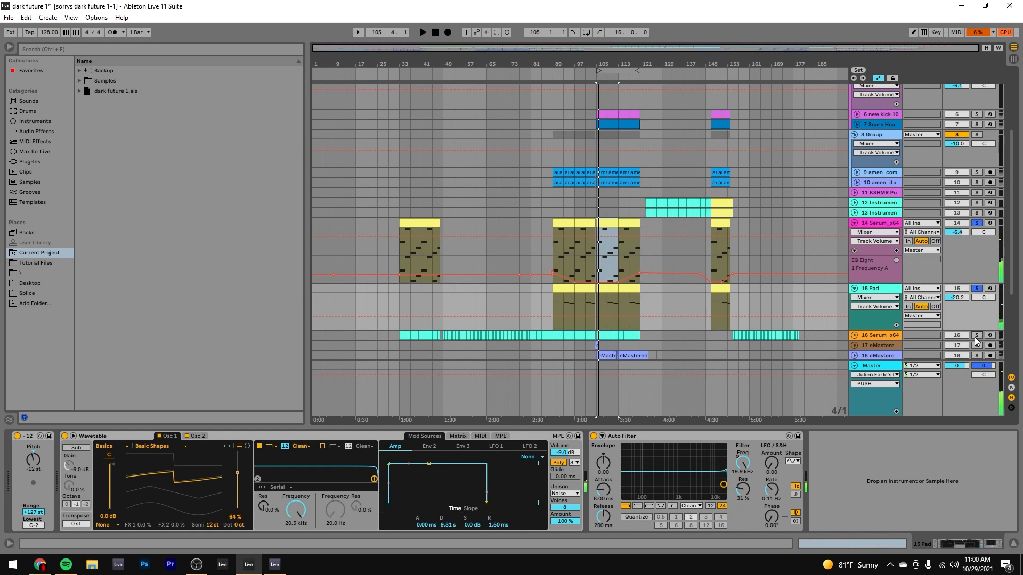
pyautogui.click(871, 334)
pyautogui.click(854, 336)
pyautogui.press('space')
pyautogui.scroll(-3, 383, 322)
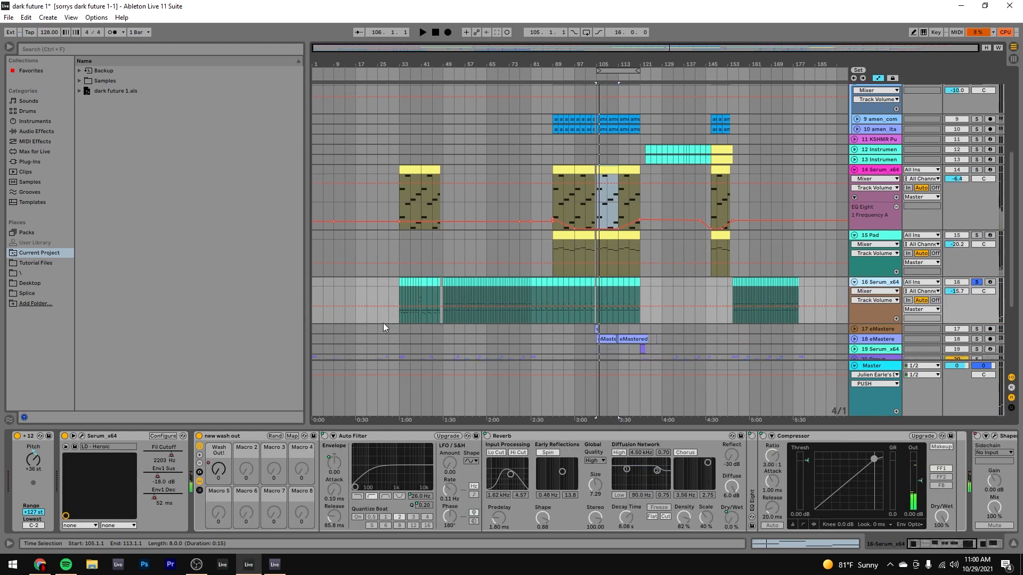
pyautogui.click(411, 291)
pyautogui.press('space')
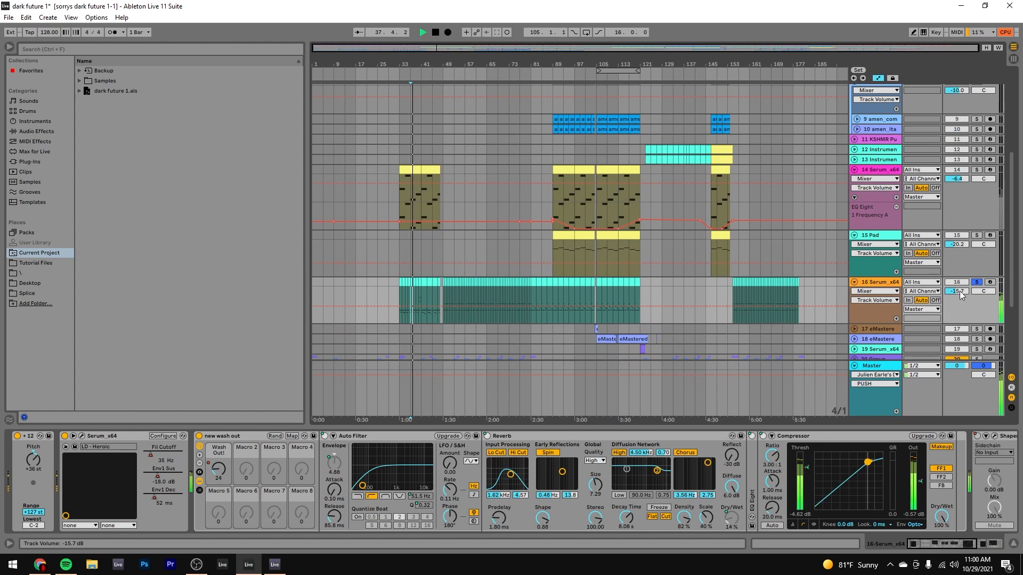
# Turn off 16 Serum's solo during playback and play the full mix again from bar 57.
pyautogui.click(977, 282)
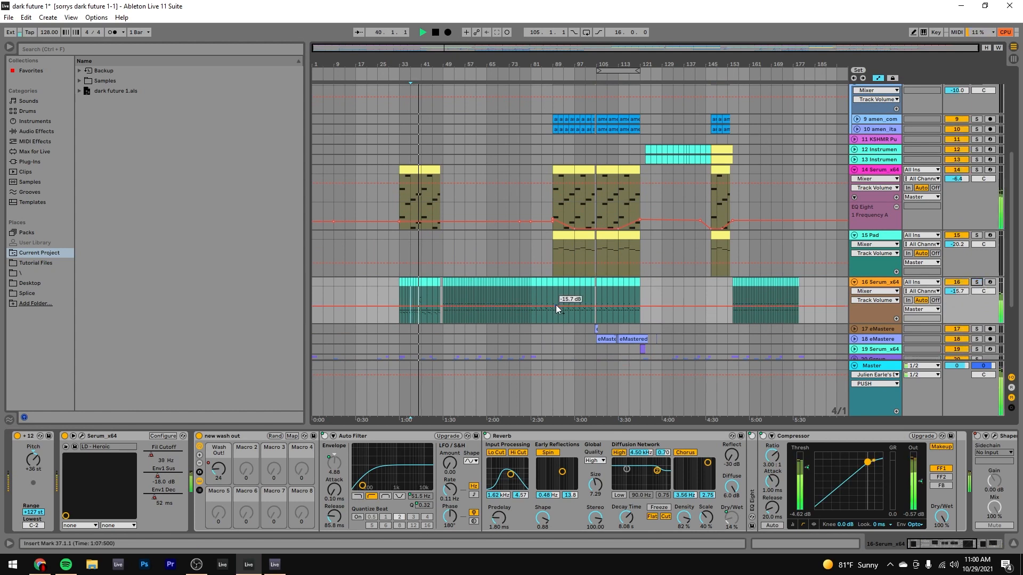
pyautogui.click(462, 317)
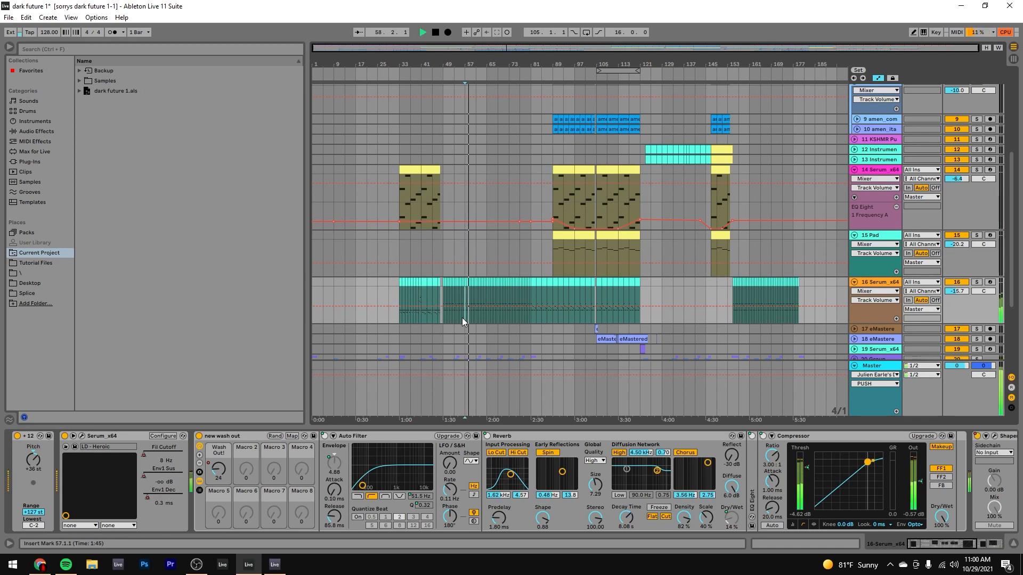
pyautogui.press('space')
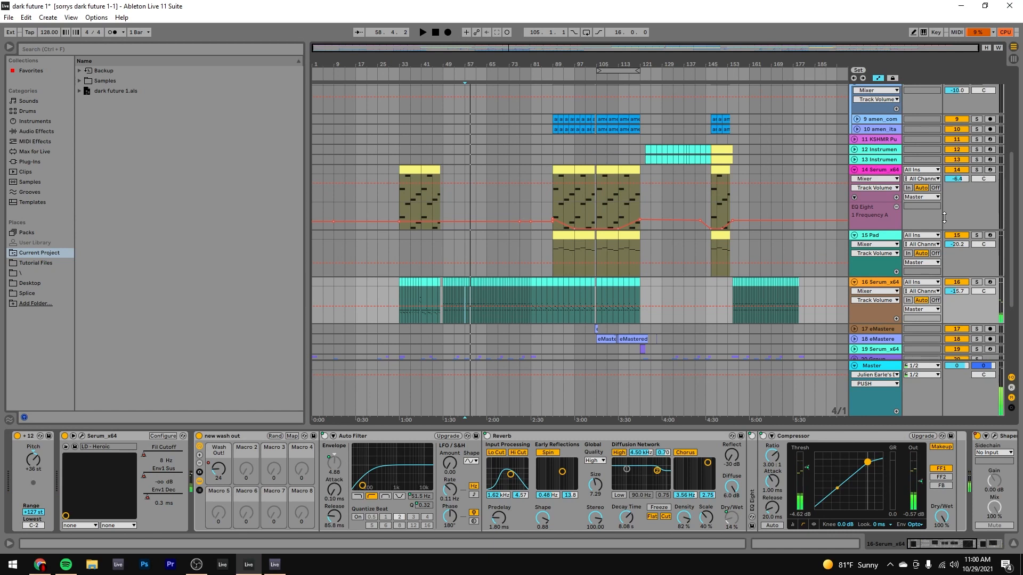
# Play 16 Serum soloed from bar 57 and show its Fil Cutoff, Env1 Sus and Env1 Dec automation, with Env1 Sus in a new lane.
pyautogui.click(977, 282)
pyautogui.press('space')
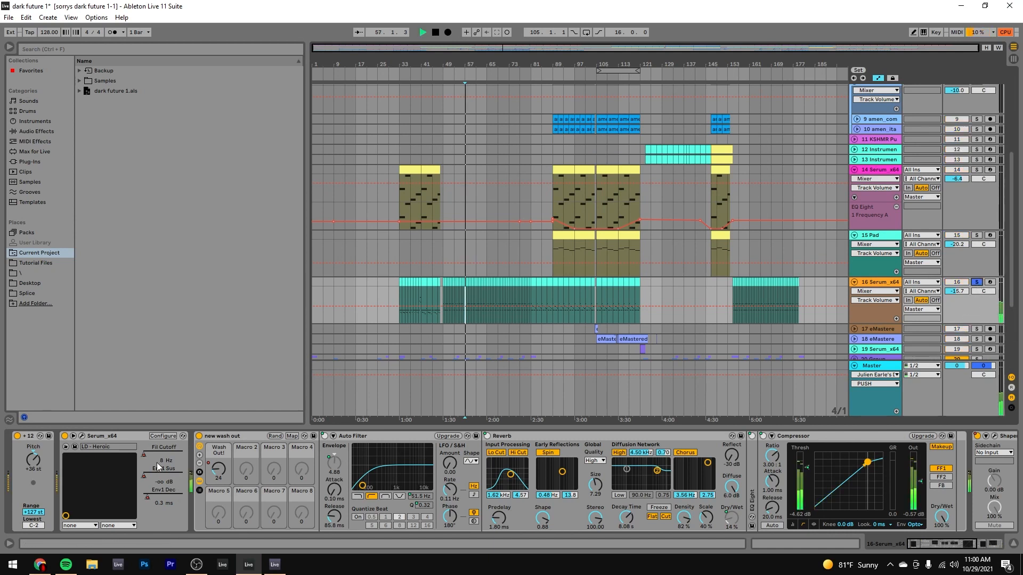
pyautogui.rightClick(152, 449)
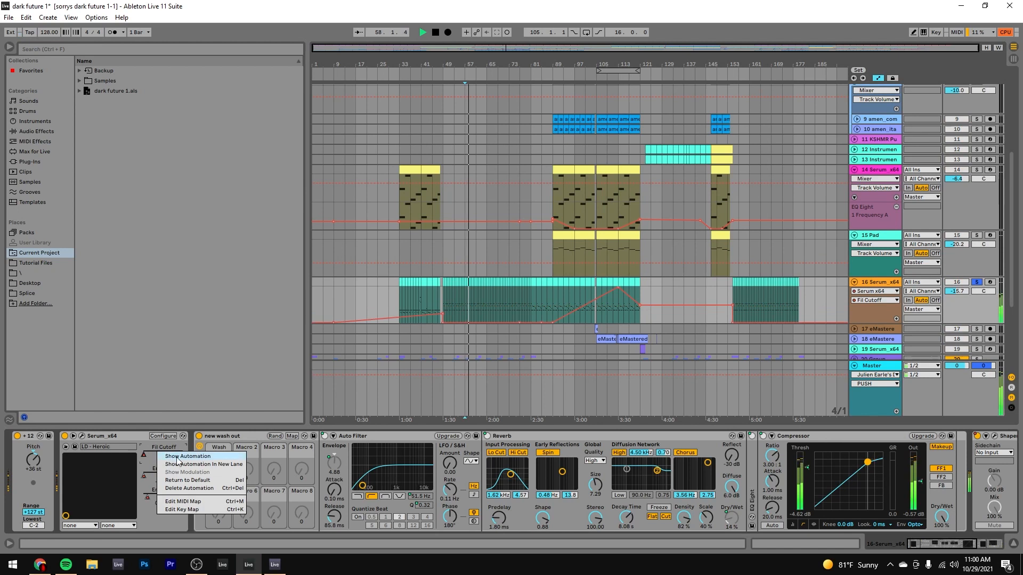
pyautogui.click(170, 464)
pyautogui.rightClick(155, 479)
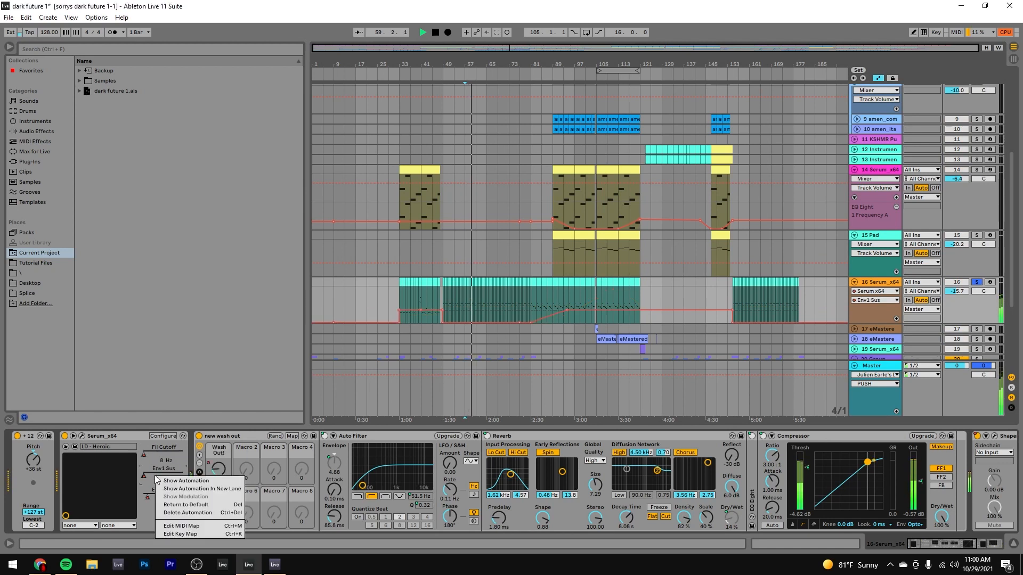
pyautogui.click(180, 490)
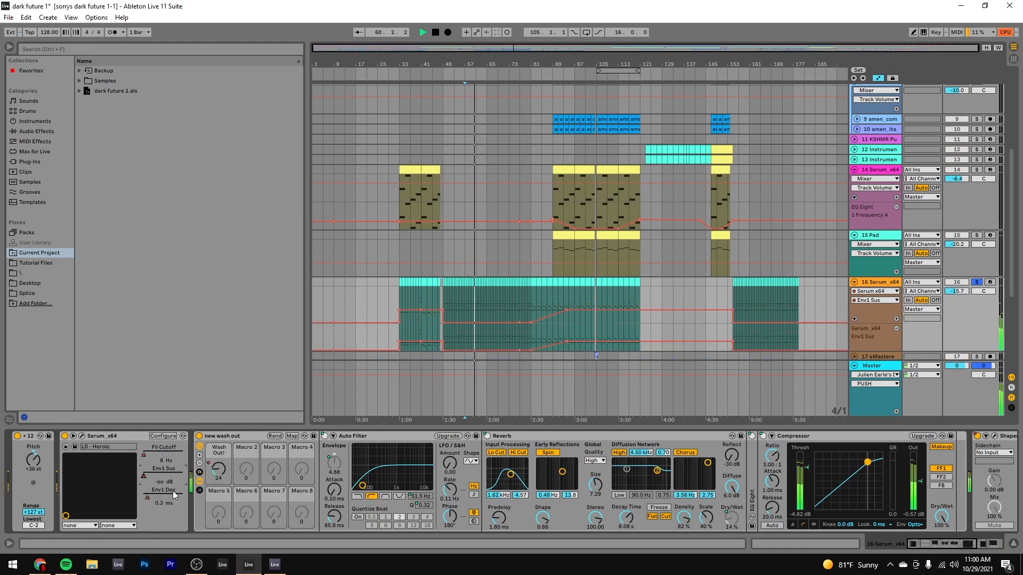
pyautogui.rightClick(158, 503)
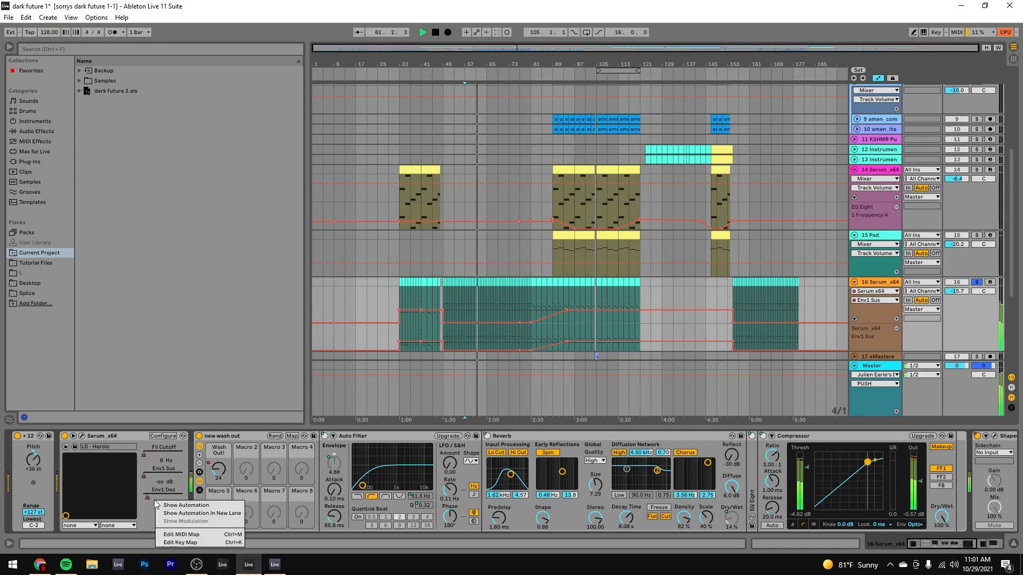
pyautogui.rightClick(151, 494)
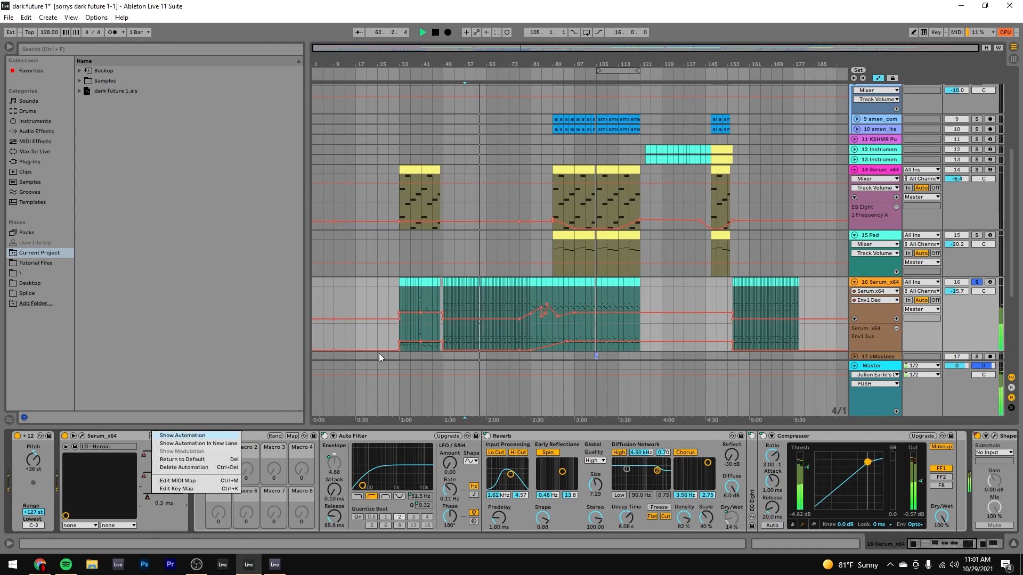
# Play the soloed 16 Serum from bar 81 to hear its envelope automation rise.
pyautogui.click(521, 297)
pyautogui.click(530, 296)
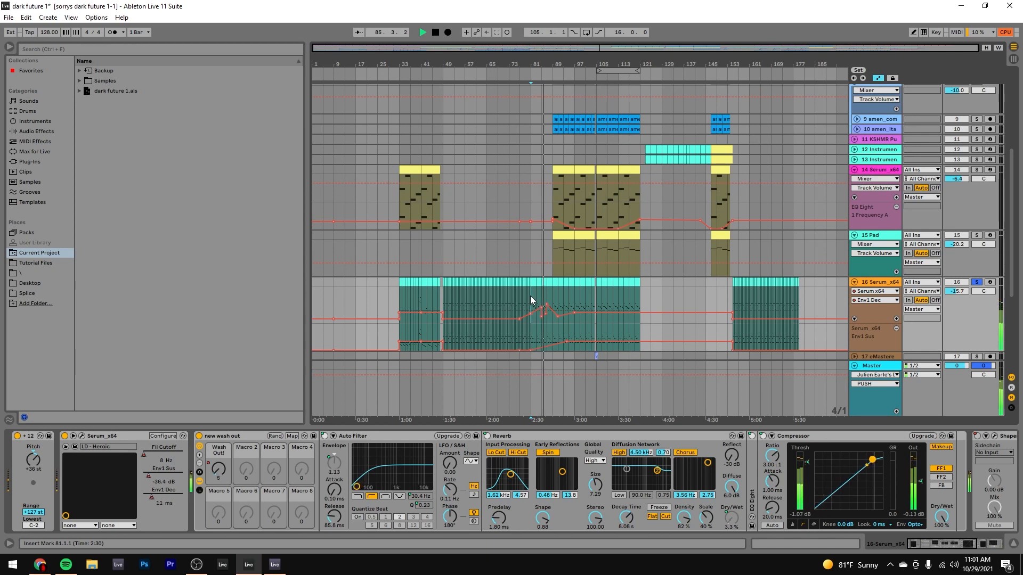
pyautogui.press('space')
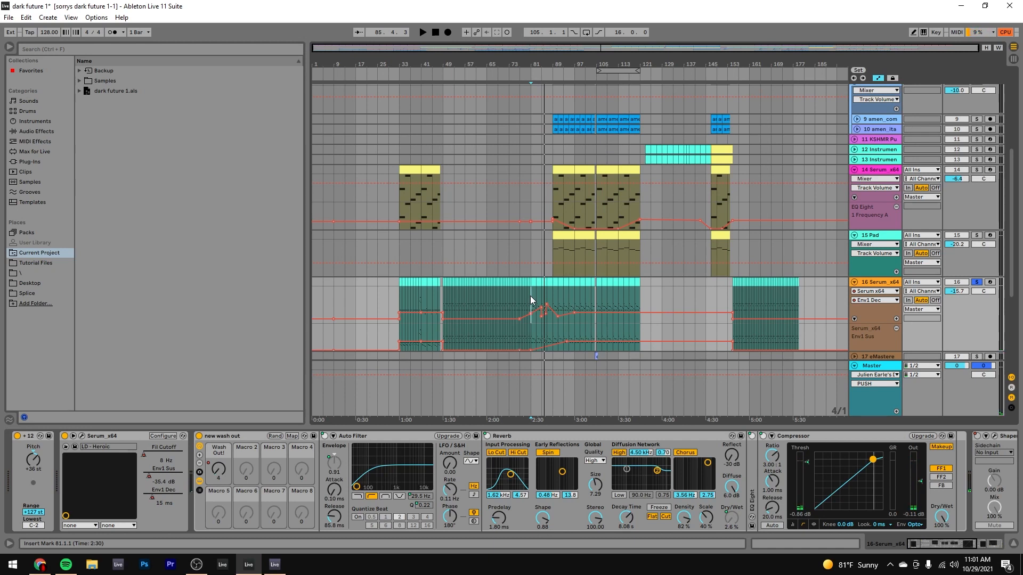
pyautogui.press('space')
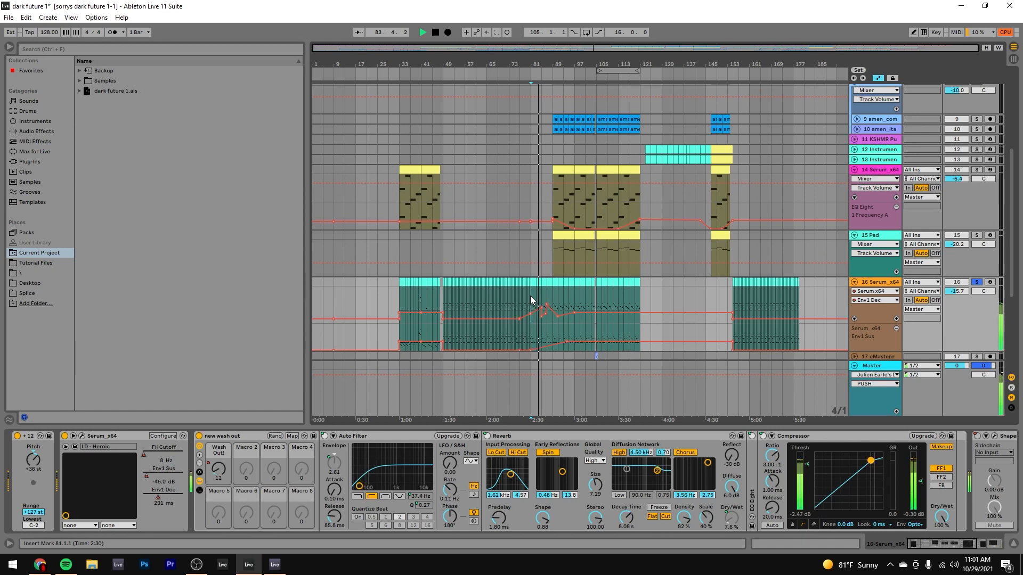
pyautogui.press('space')
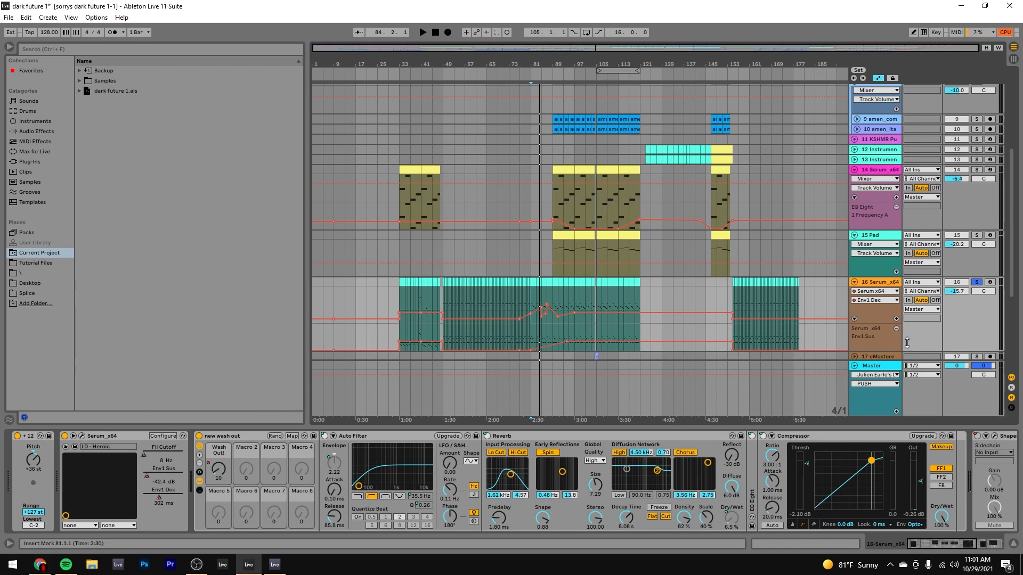
# Solo the eMastered vocal tracks 17 and 18 together and play them from the vocal clip at bar 105.
pyautogui.scroll(-4, 860, 287)
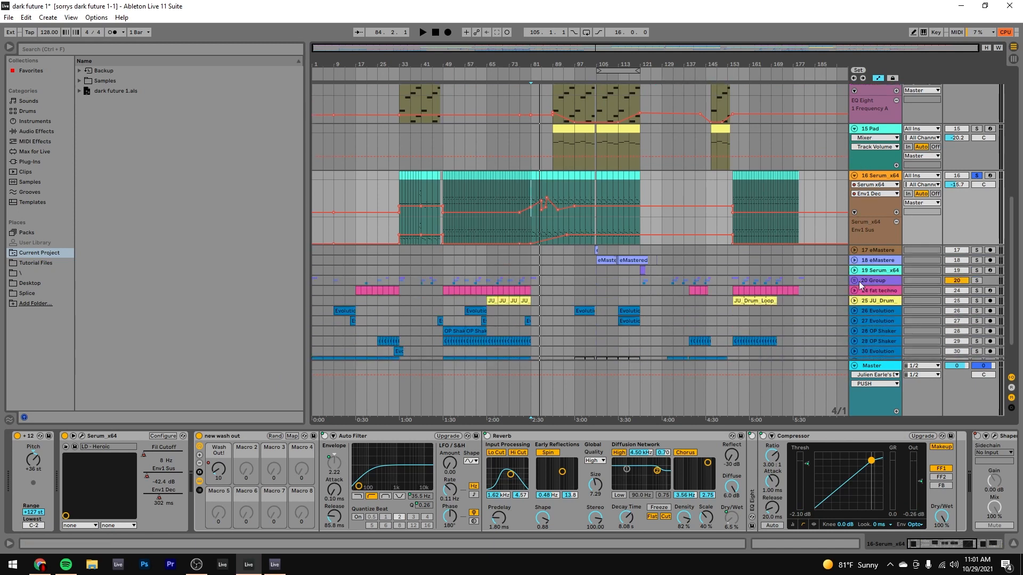
pyautogui.press('space')
pyautogui.click(877, 250)
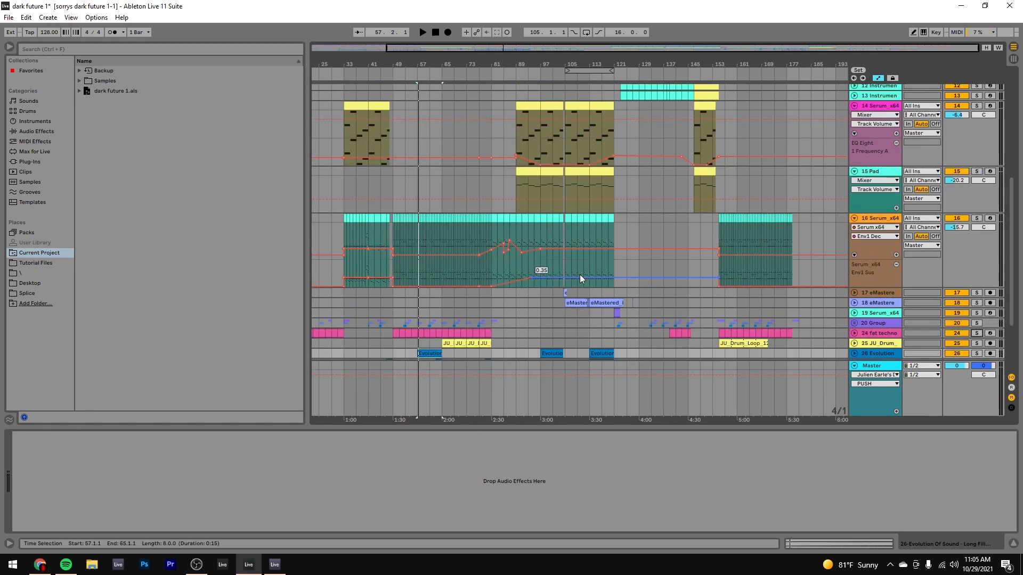
pyautogui.click(577, 303)
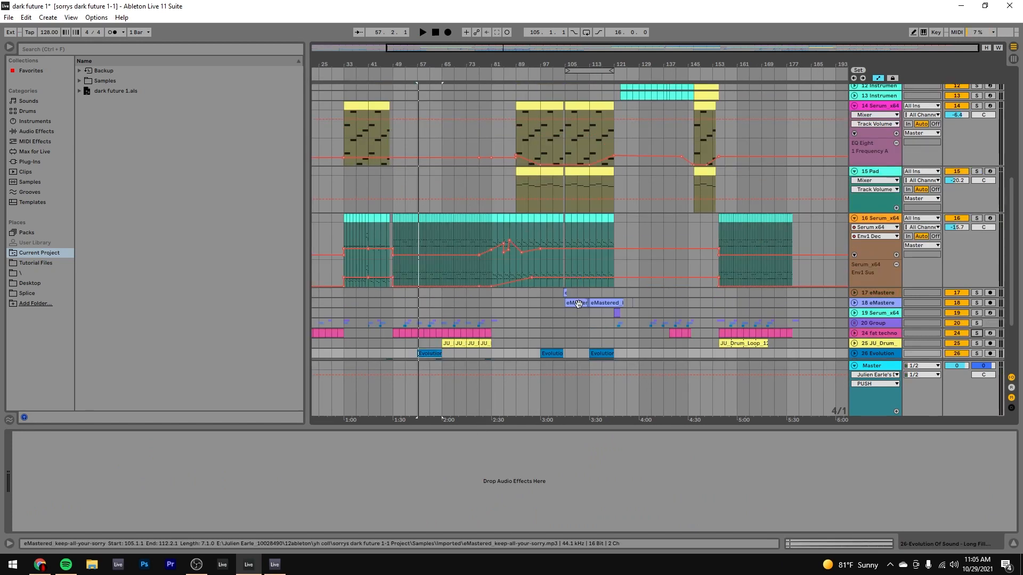
pyautogui.click(977, 303)
pyautogui.click(977, 293)
pyautogui.press('space')
pyautogui.scroll(-5, 815, 320)
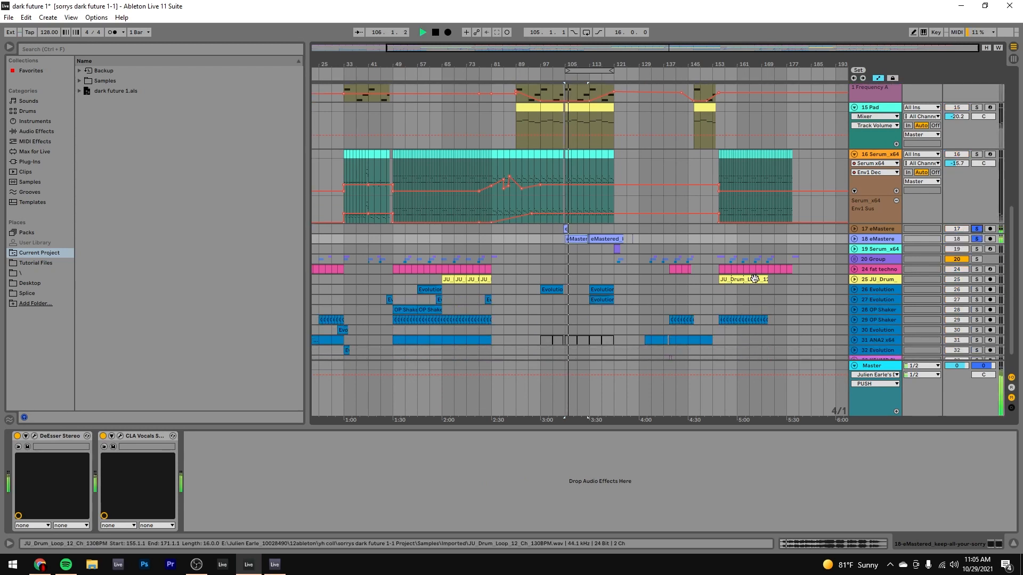
pyautogui.press('space')
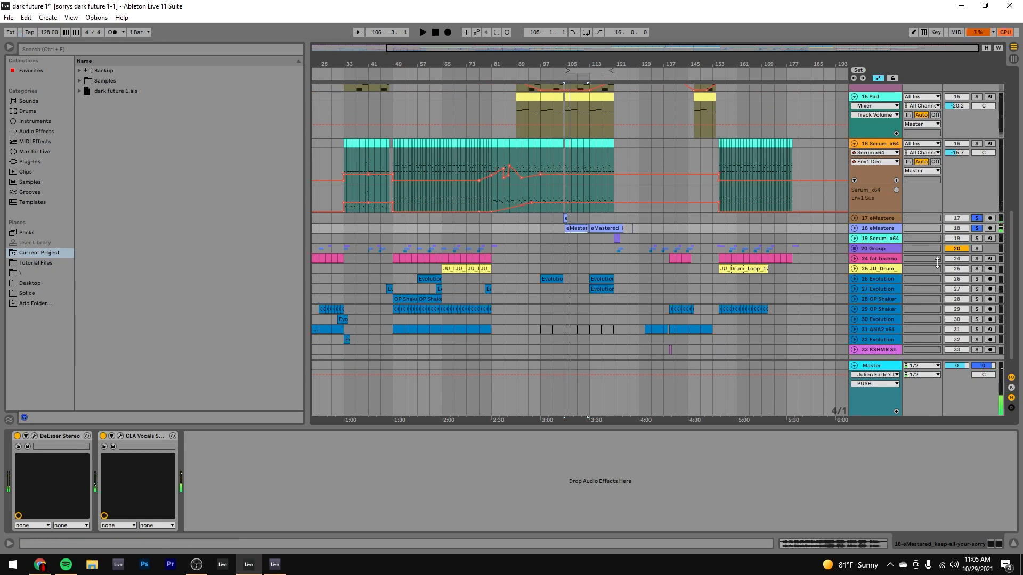
# Solo 19 Serum and play its clip at bar 121, first alone and again in the full mix.
pyautogui.click(976, 238)
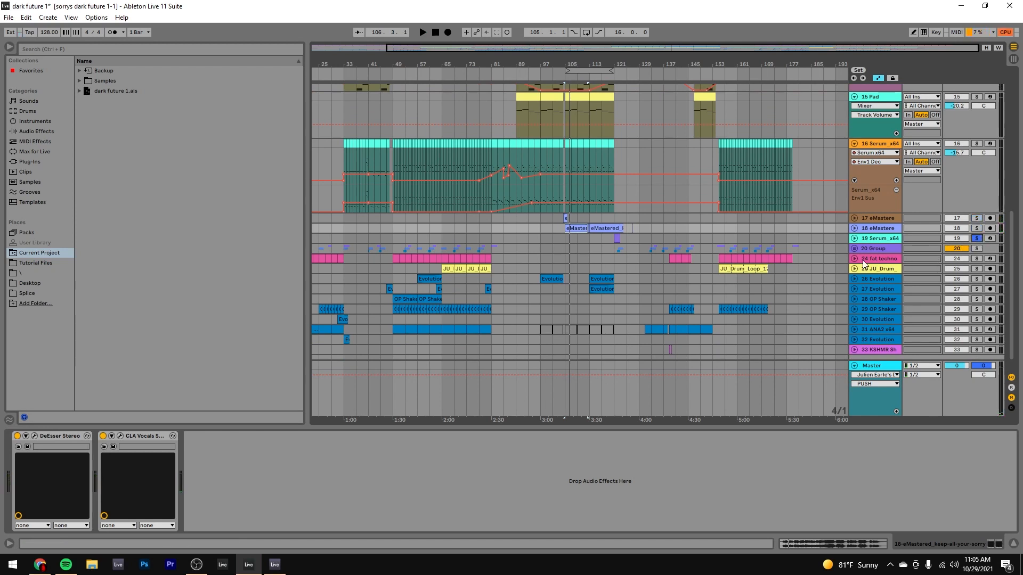
pyautogui.click(616, 239)
pyautogui.press('space')
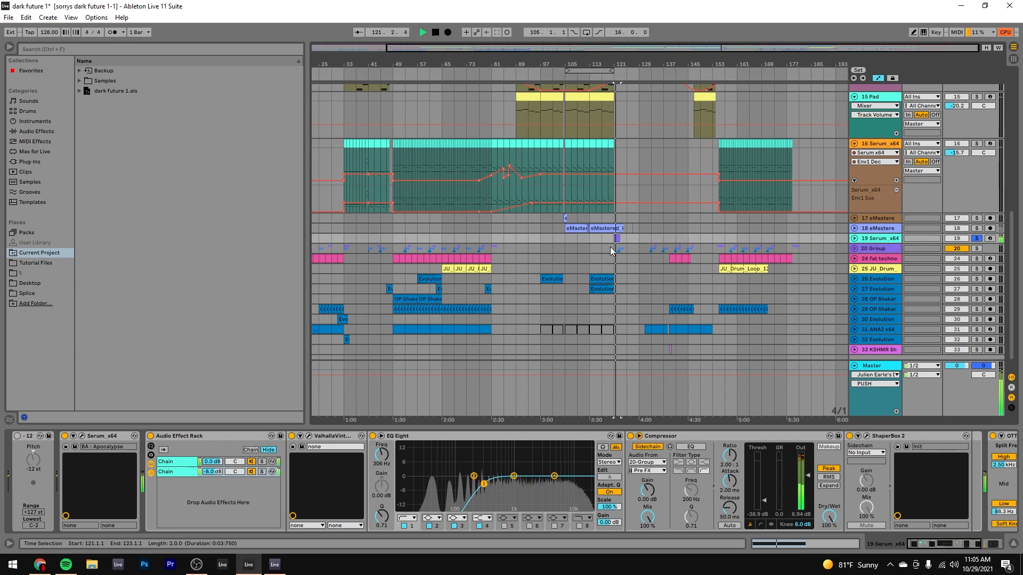
pyautogui.press('space')
pyautogui.click(976, 238)
pyautogui.press('space')
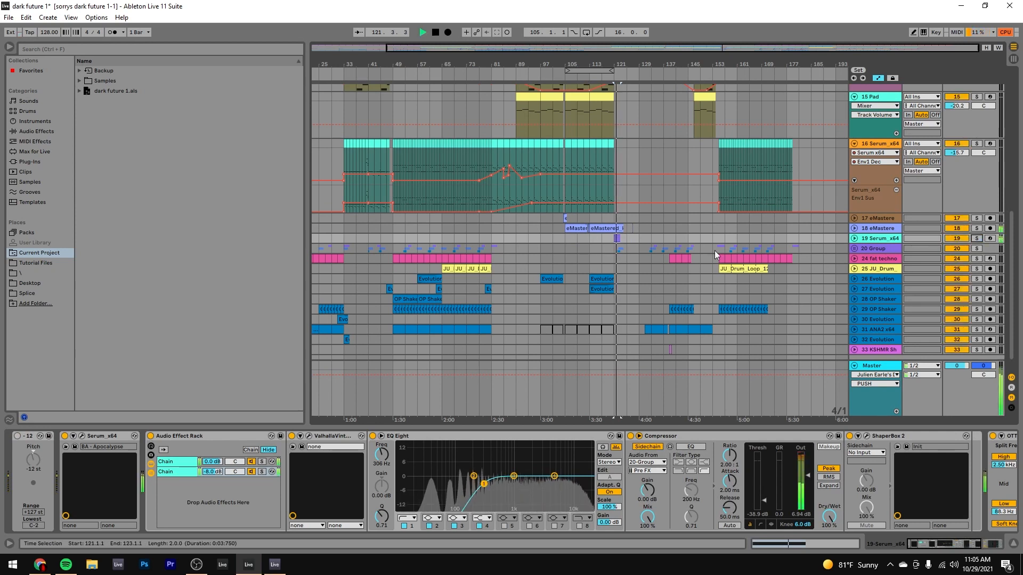
# Solo 18 eMastered and 19 Serum together and play them from bar 121.
pyautogui.click(977, 239)
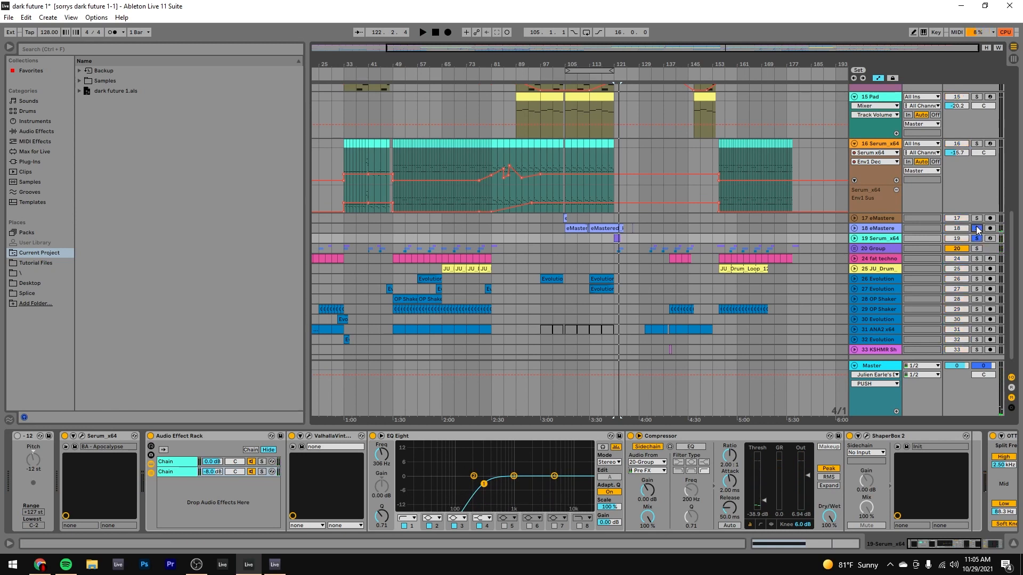
pyautogui.press('space')
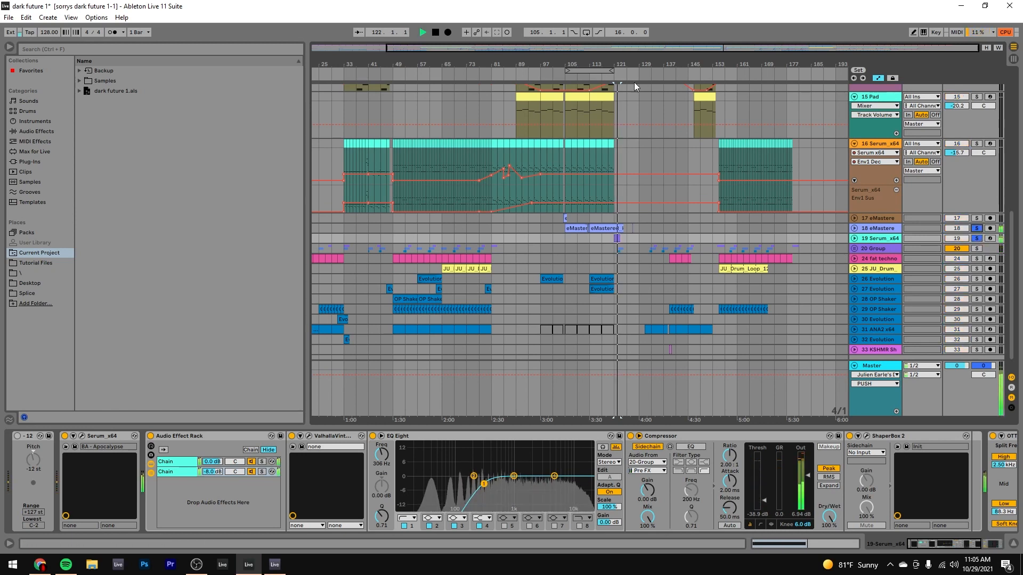
pyautogui.scroll(5, 610, 124)
pyautogui.press('space')
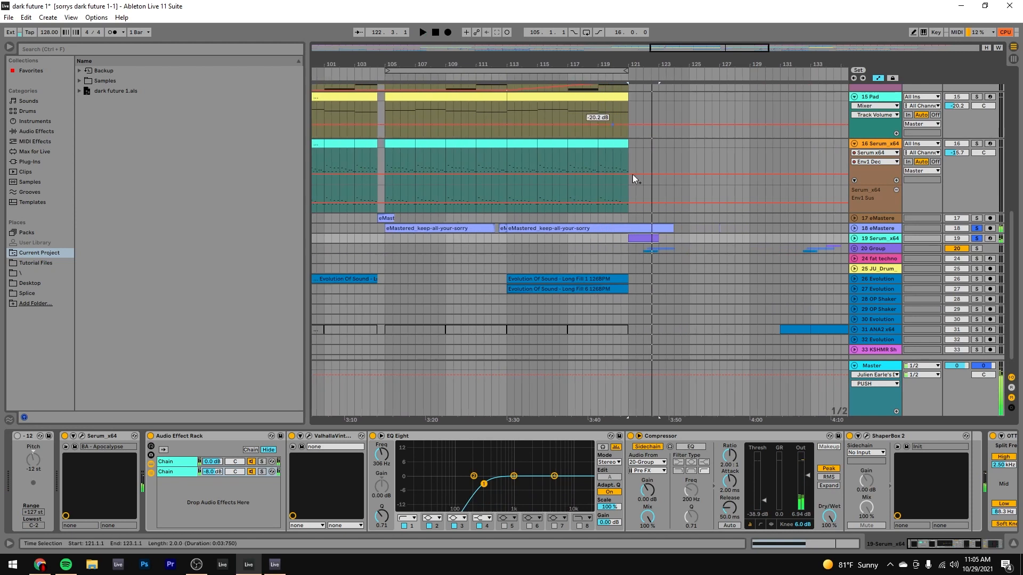
# Solo 20 Group and play its clips twice from bar 133.
pyautogui.click(976, 248)
pyautogui.click(800, 247)
pyautogui.press('space')
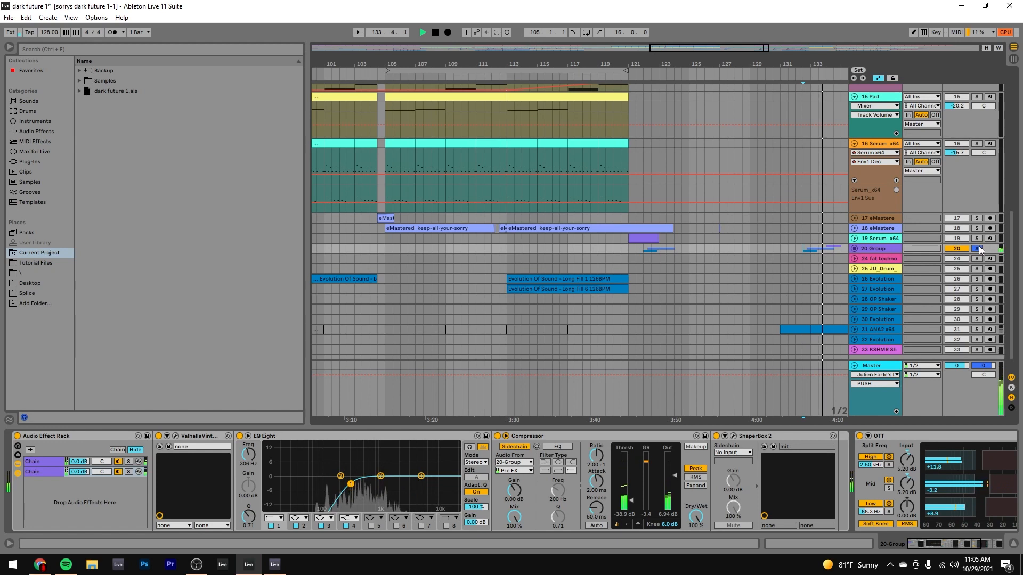
pyautogui.press('space')
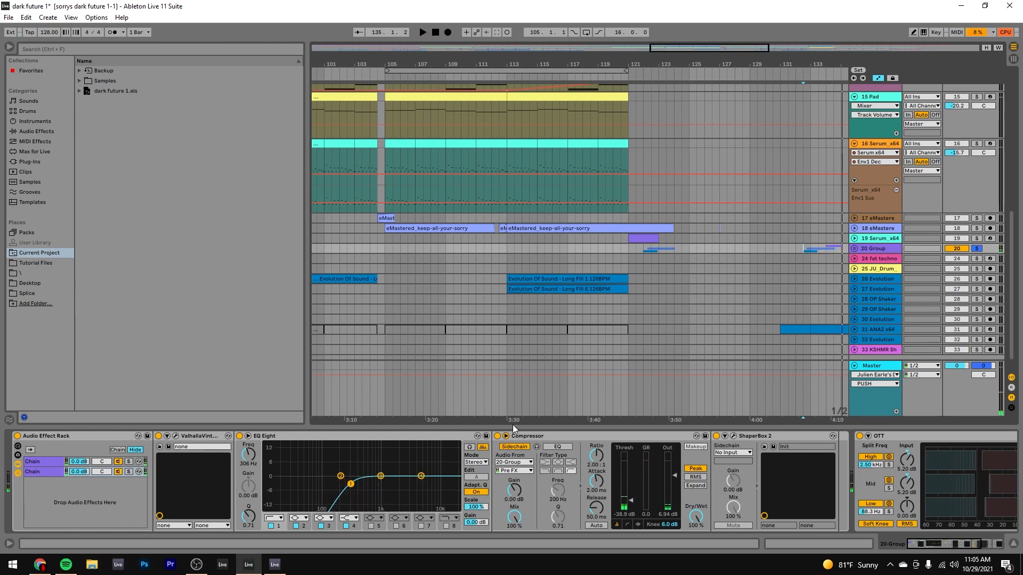
pyautogui.scroll(-1, 669, 258)
pyautogui.moveTo(630, 57); pyautogui.dragTo(683, 17)
pyautogui.press('space')
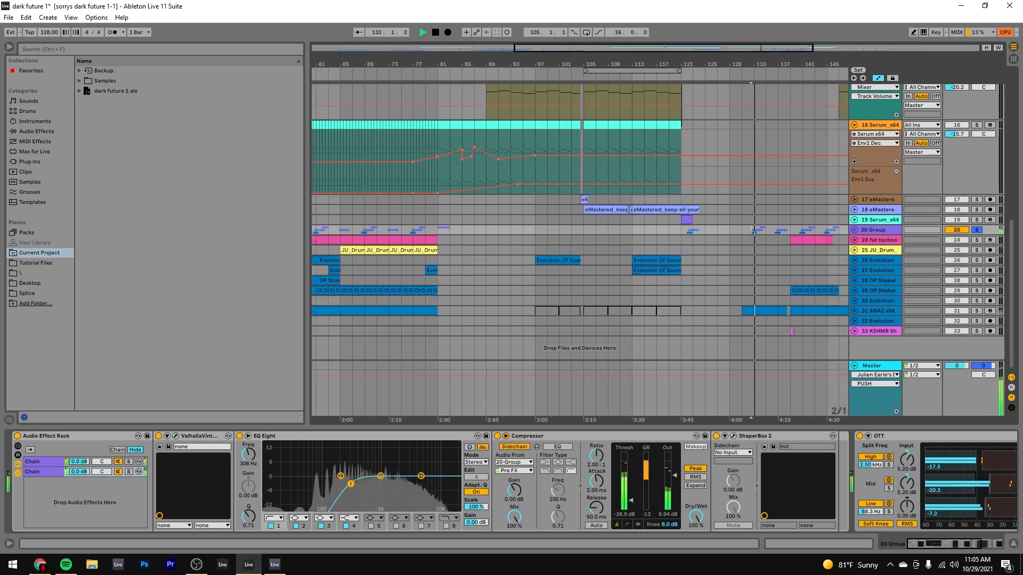
pyautogui.press('space')
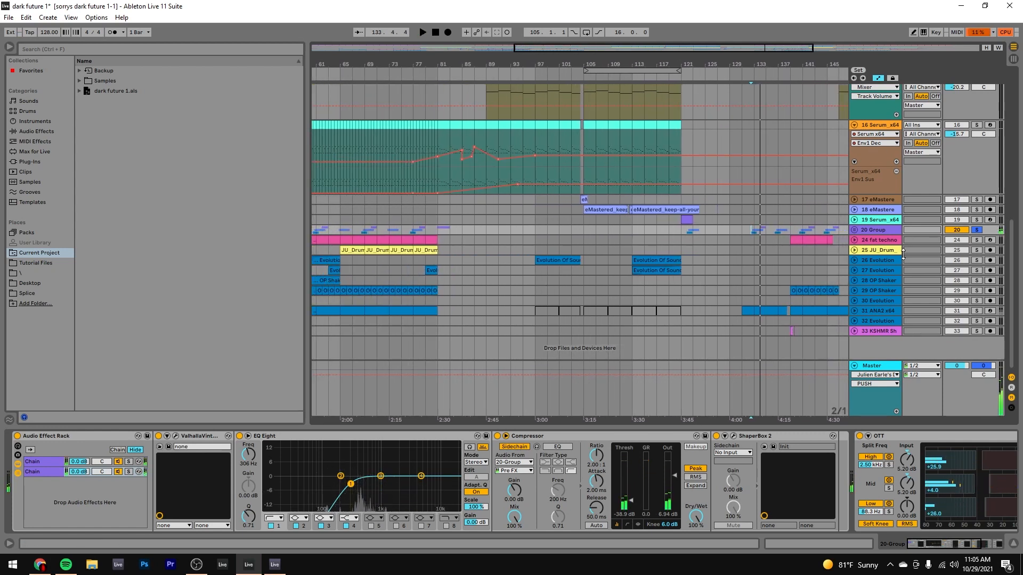
# Solo 24 fat techno, 25 JU_Drum and 29 OP Shaker together and play them from bar 139.
pyautogui.click(977, 243)
pyautogui.click(977, 290)
pyautogui.click(976, 250)
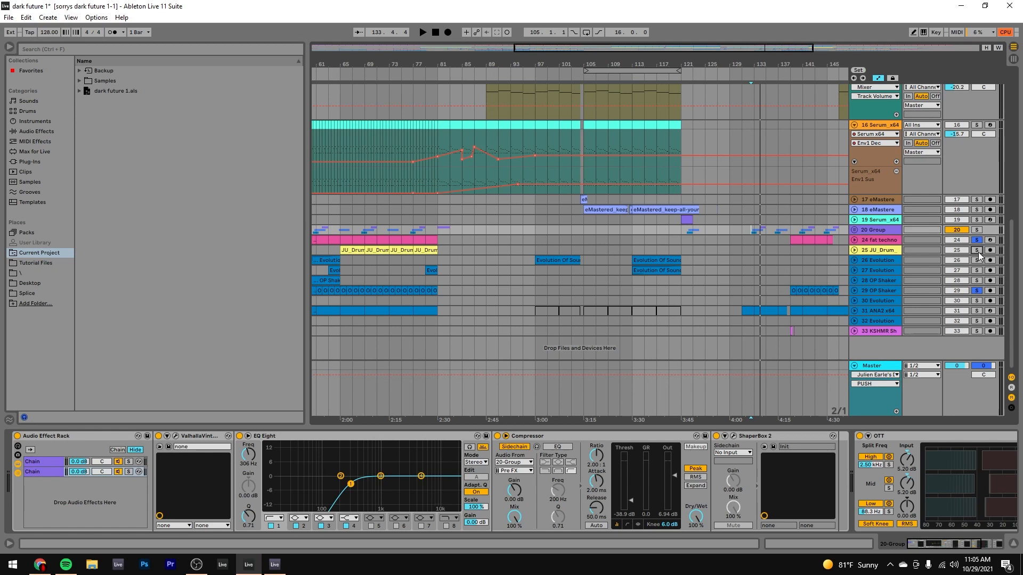
pyautogui.click(795, 240)
pyautogui.press('space')
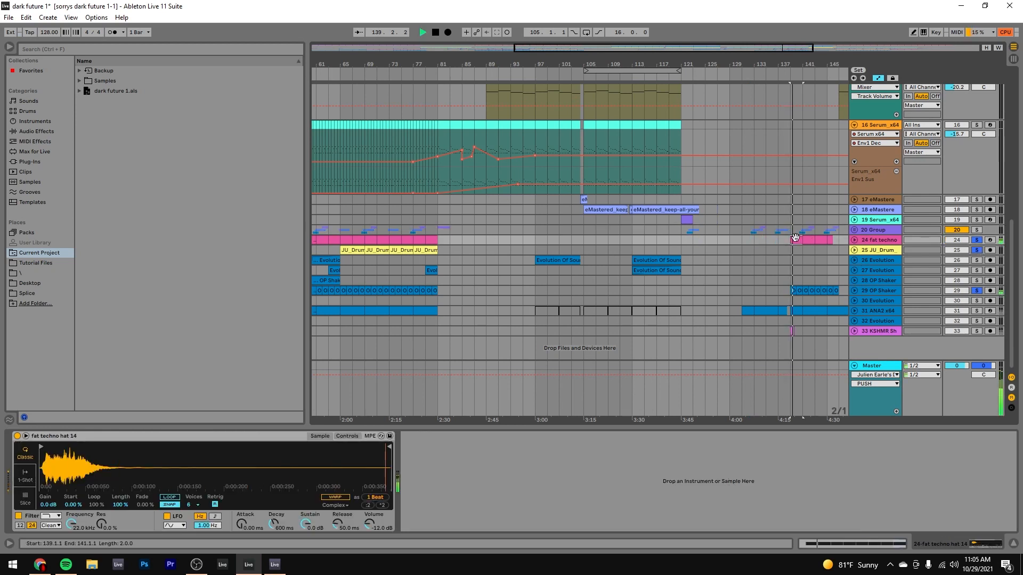
# Play the soloed hat, drum loop and shaker tracks from the first JU_Drum clip at bar 65.
pyautogui.moveTo(760, 67); pyautogui.dragTo(732, 75)
pyautogui.press('space')
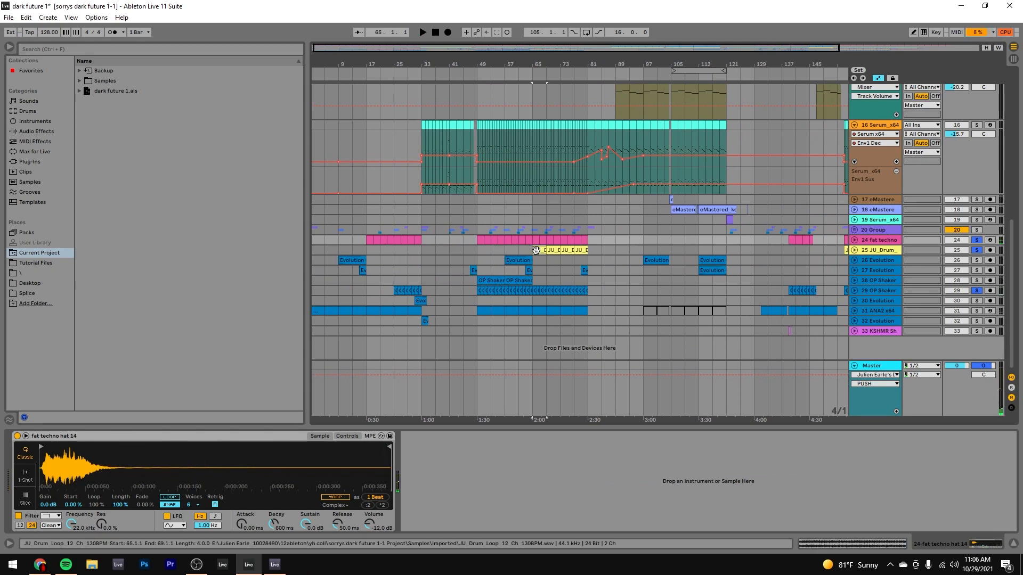
pyautogui.click(536, 250)
pyautogui.press('space')
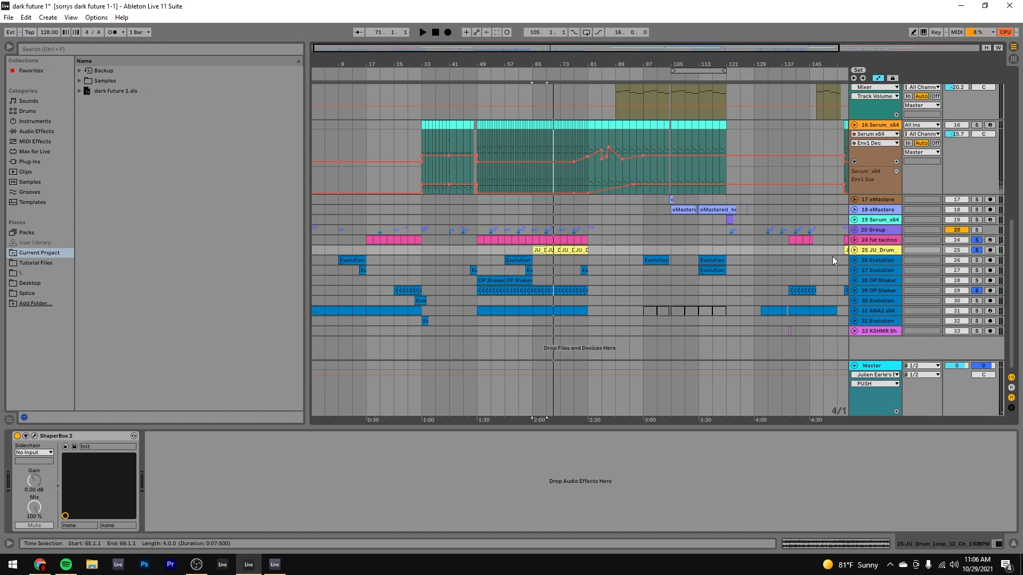
# Add 28 OP Shaker to the soloed percussion, play from its clip at bar 49, and clear the solos.
pyautogui.click(975, 280)
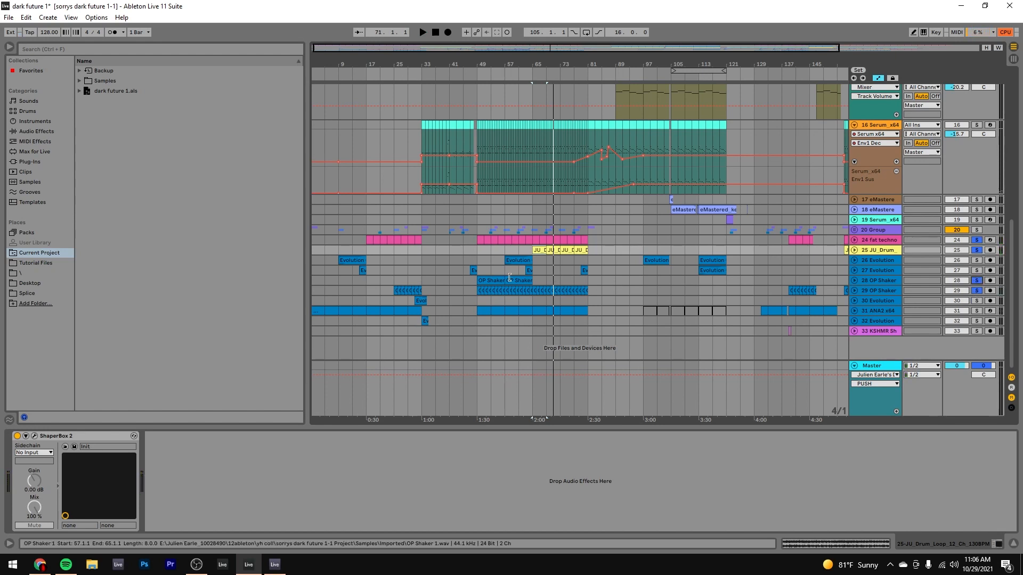
pyautogui.click(490, 280)
pyautogui.press('space')
pyautogui.press('space')
pyautogui.click(976, 280)
pyautogui.scroll(2, 525, 253)
pyautogui.scroll(-2, 540, 243)
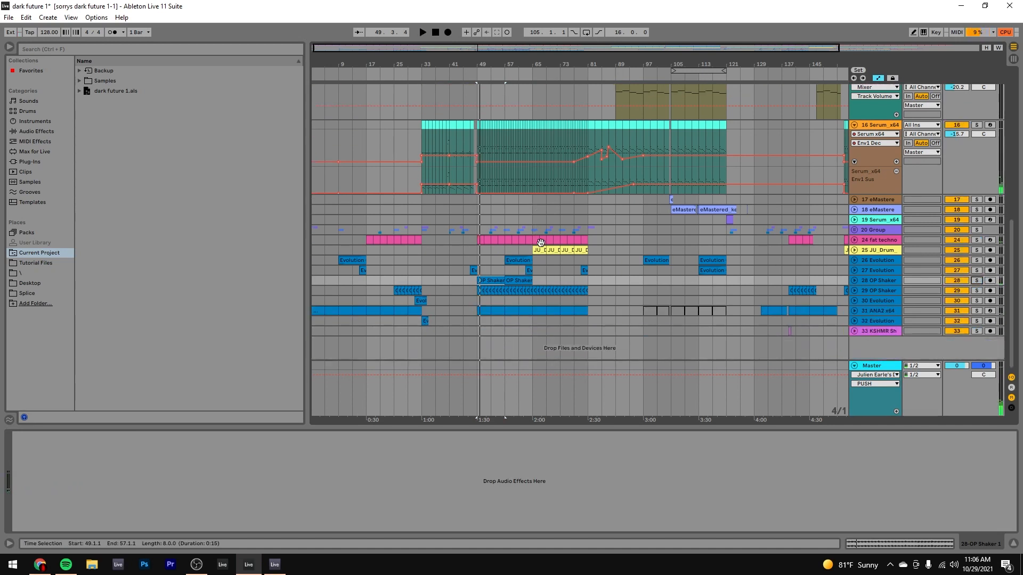
# Play the full mix from bar 161, within the last JU_Drum loop section.
pyautogui.hscroll(3, 567, 250)
pyautogui.hscroll(1, 570, 255)
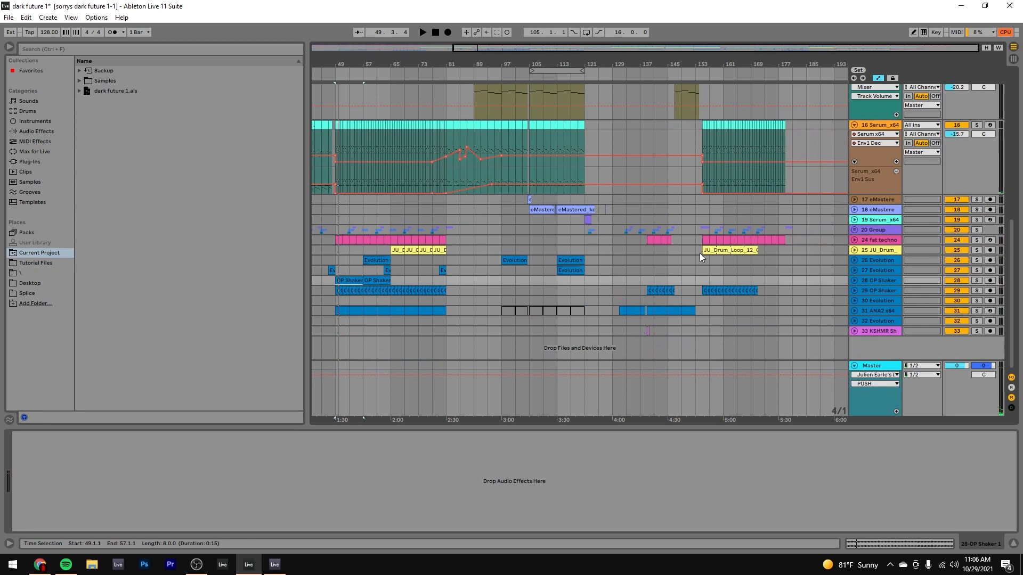
pyautogui.click(728, 261)
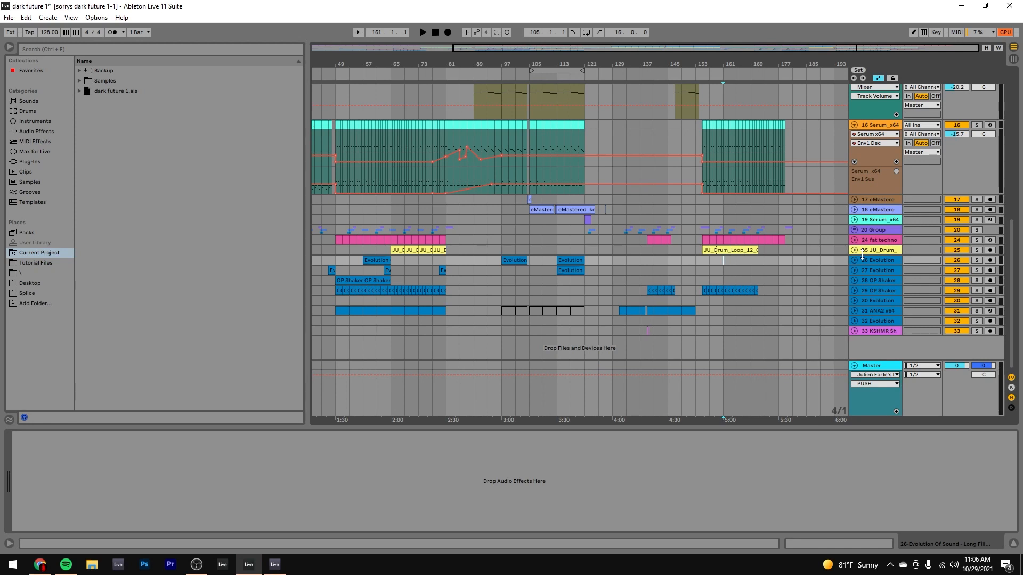
pyautogui.press('space')
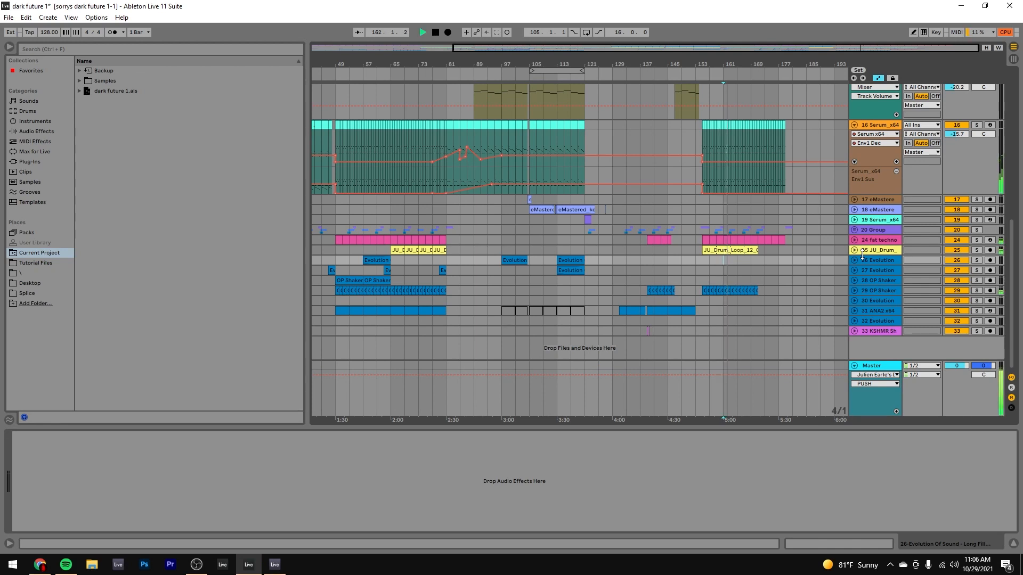
pyautogui.press('space')
# Solo 31 ANA2, unfold its track and play its clip from bar 141.
pyautogui.hscroll(-5, 743, 296)
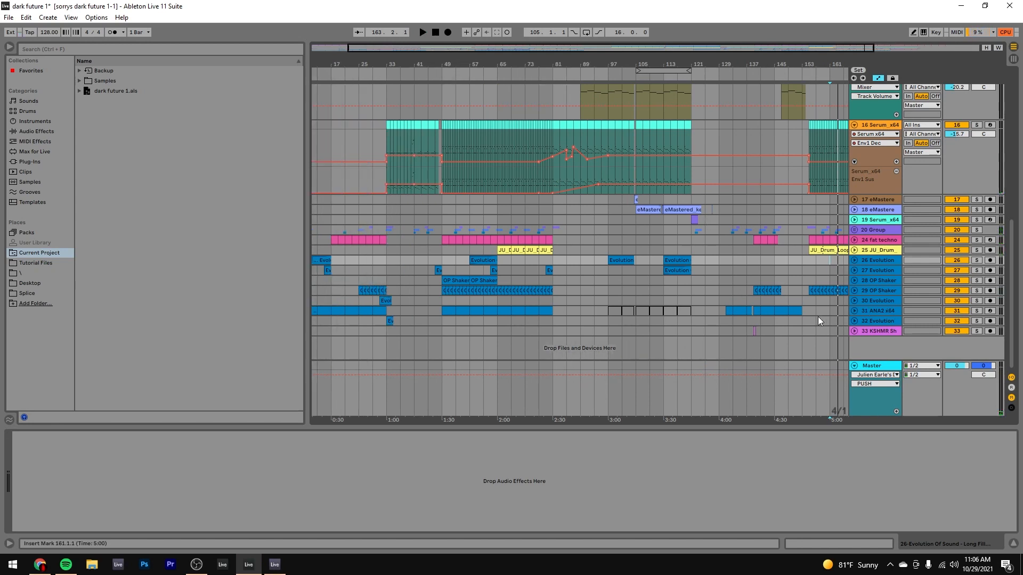
pyautogui.click(775, 310)
pyautogui.press('space')
pyautogui.click(976, 310)
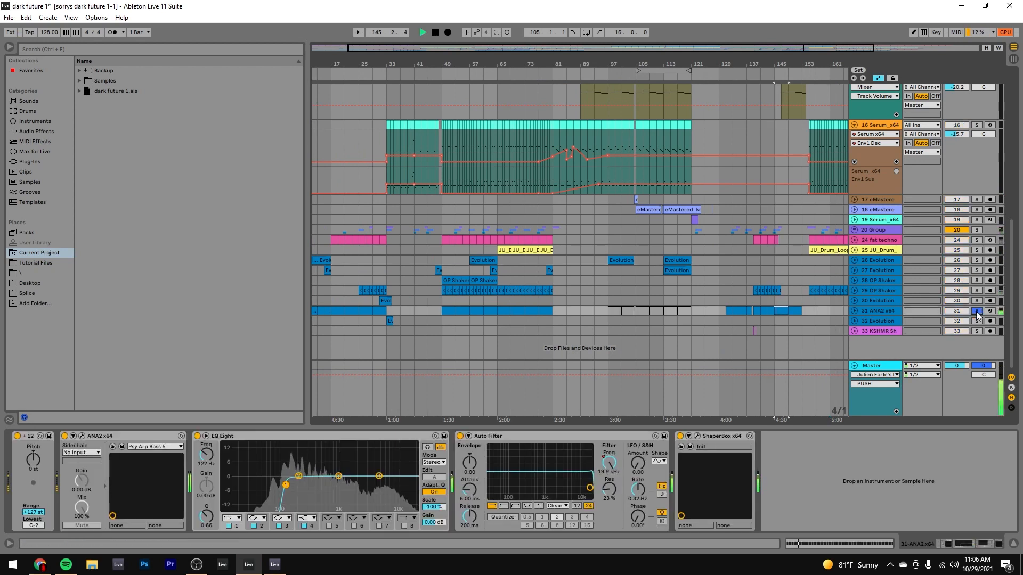
pyautogui.click(854, 310)
pyautogui.press('space')
pyautogui.press('space')
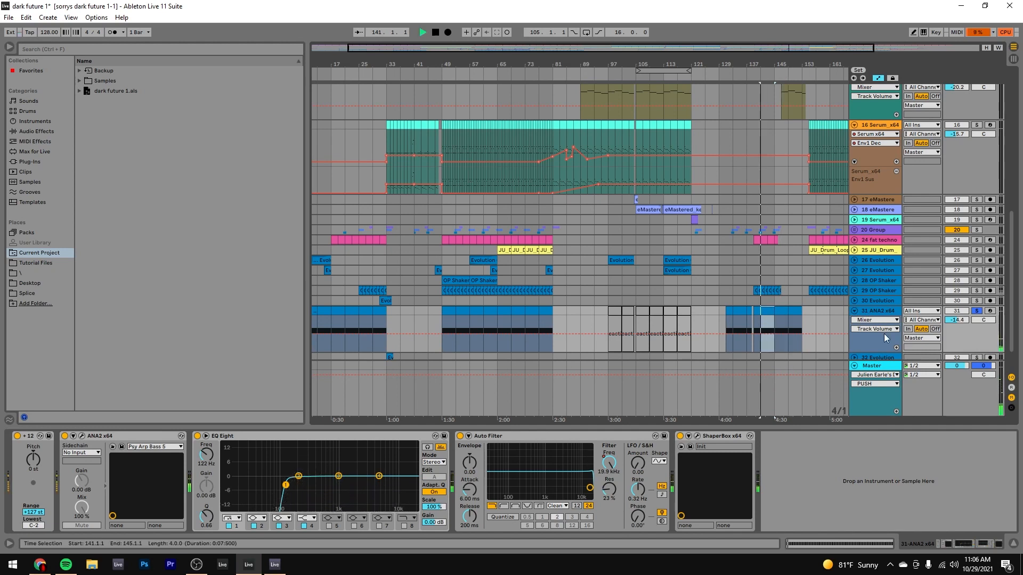
# Toggle the solo on 31 ANA2 during playback to compare it with the full mix.
pyautogui.click(978, 311)
pyautogui.click(979, 311)
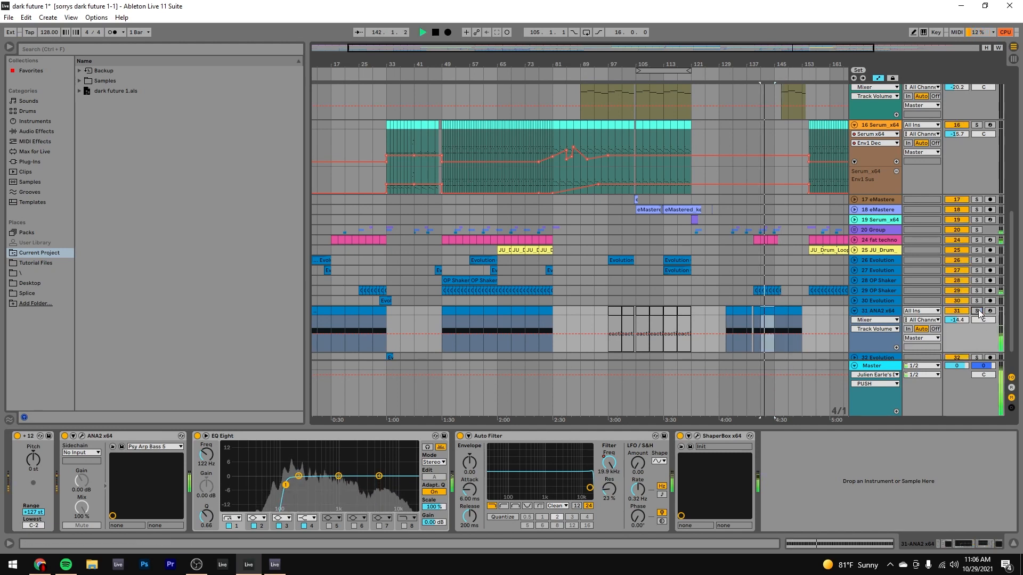
pyautogui.click(978, 311)
pyautogui.press('space')
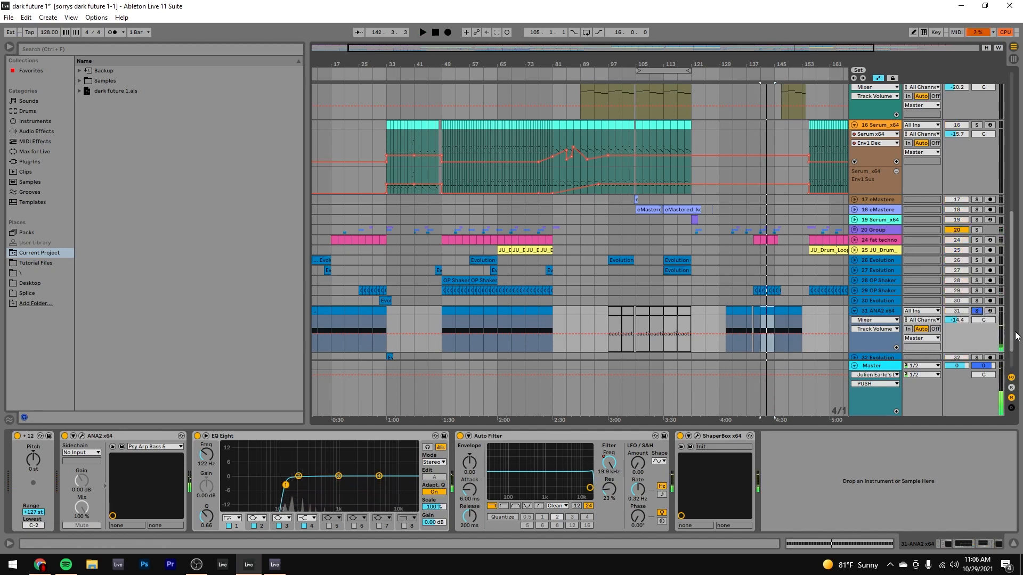
# Solo the 12 and 13 Instrument tracks together and play them from bar 141.
pyautogui.moveTo(1012, 328); pyautogui.dragTo(980, 253)
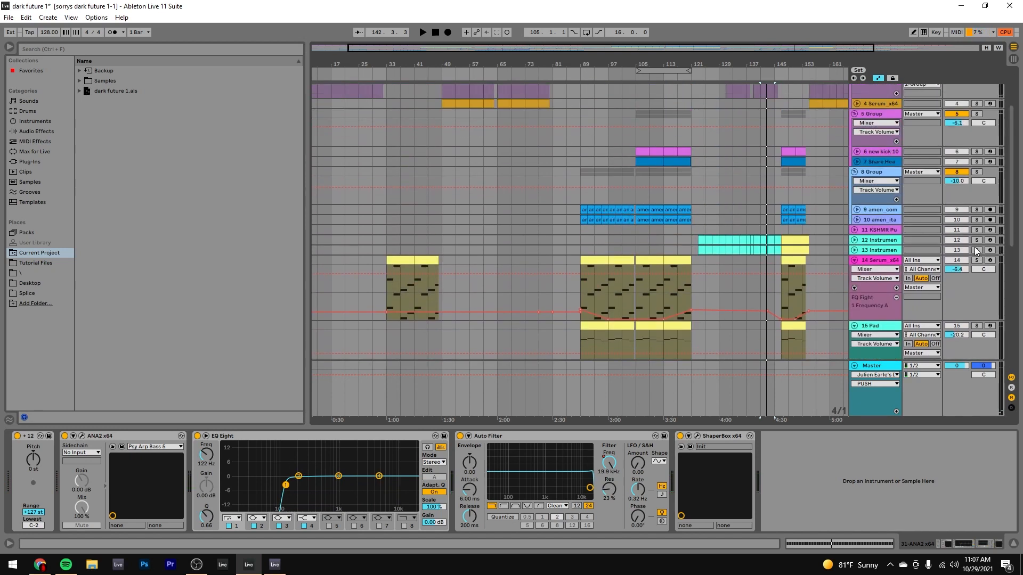
pyautogui.click(976, 240)
pyautogui.press('space')
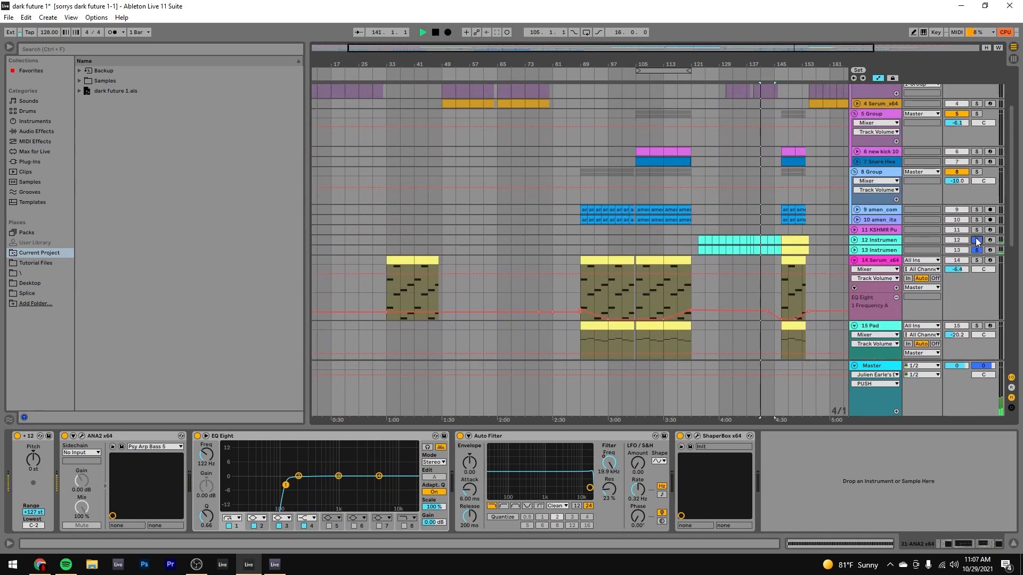
# Solo 31 ANA2 again during playback, then clear the solo and replay the full mix from bar 141.
pyautogui.scroll(-3, 966, 272)
pyautogui.scroll(-8, 967, 272)
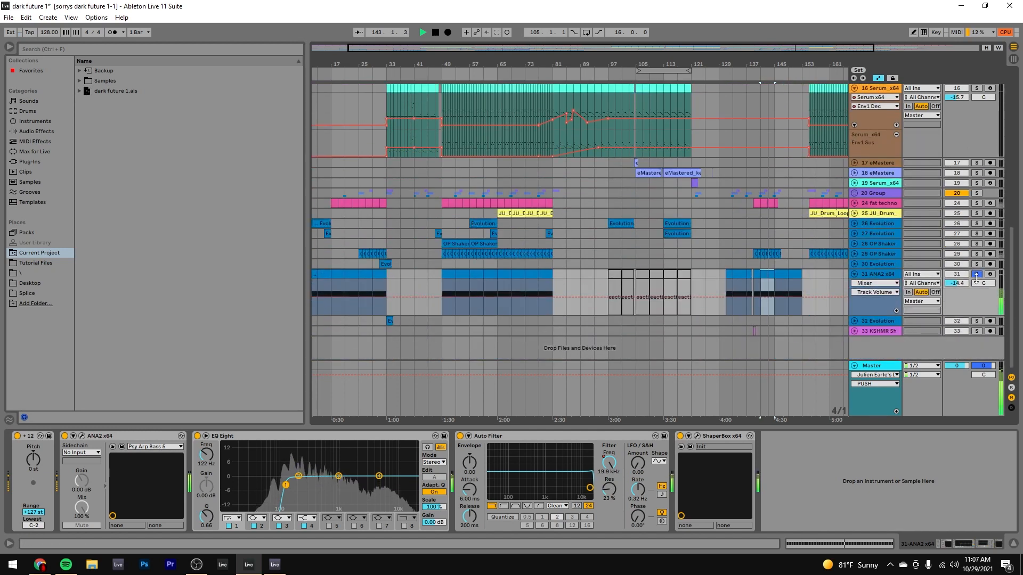
pyautogui.click(975, 275)
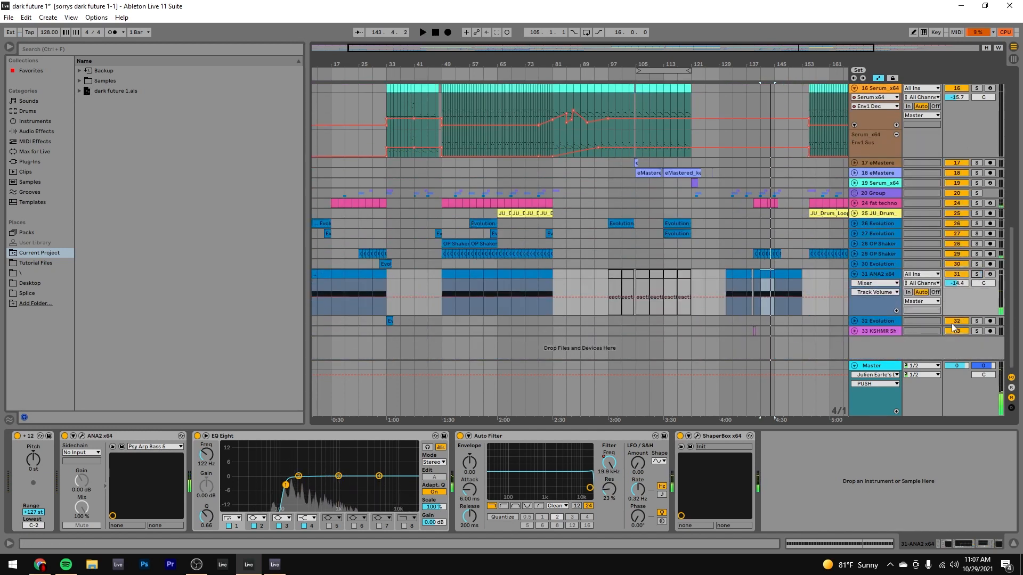
pyautogui.press('space')
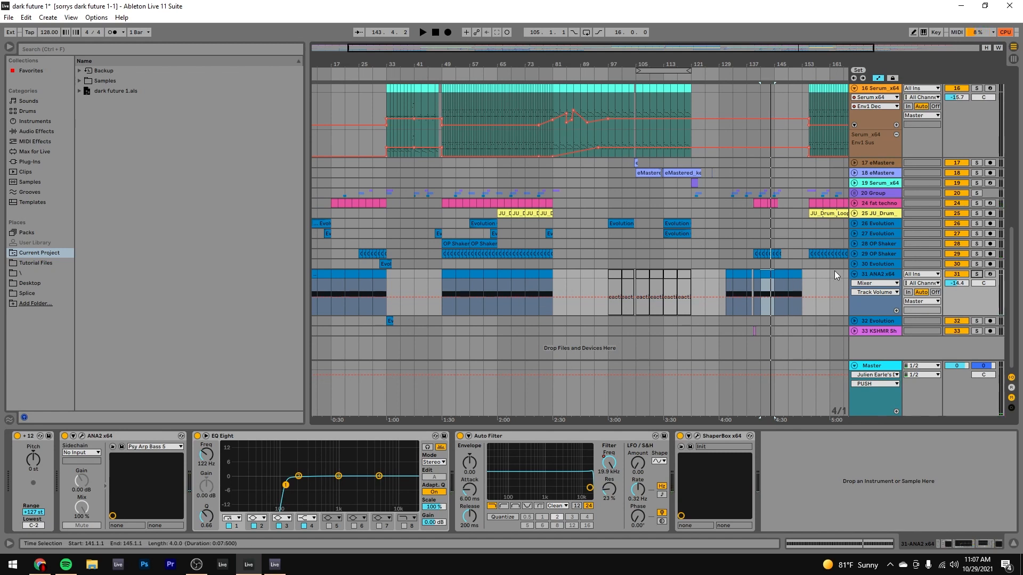
pyautogui.press('space')
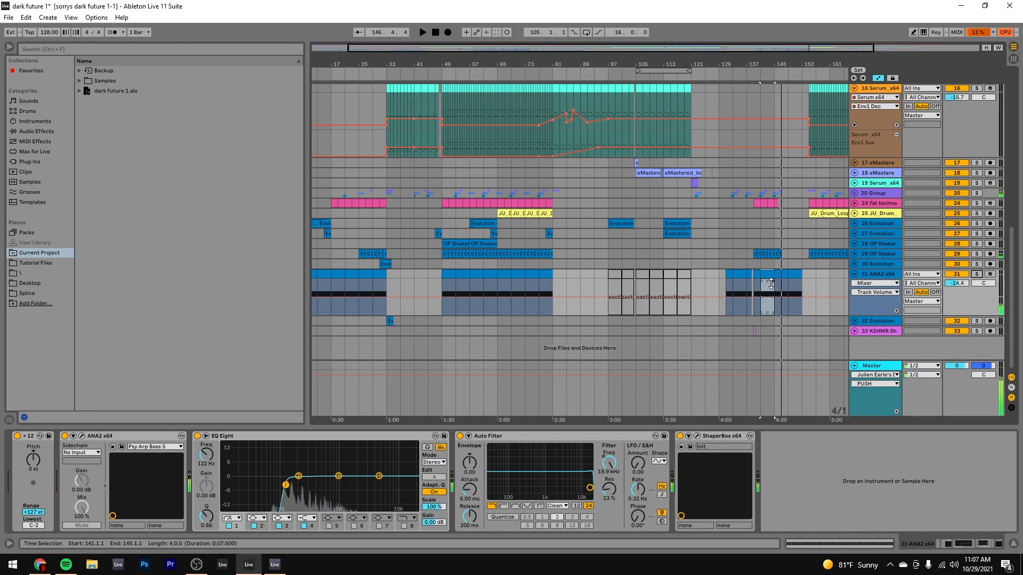
# Select all tracks, fold them to minimum height, and show the whole arrangement from bar 1.
pyautogui.scroll(6, 771, 284)
pyautogui.scroll(5, 771, 283)
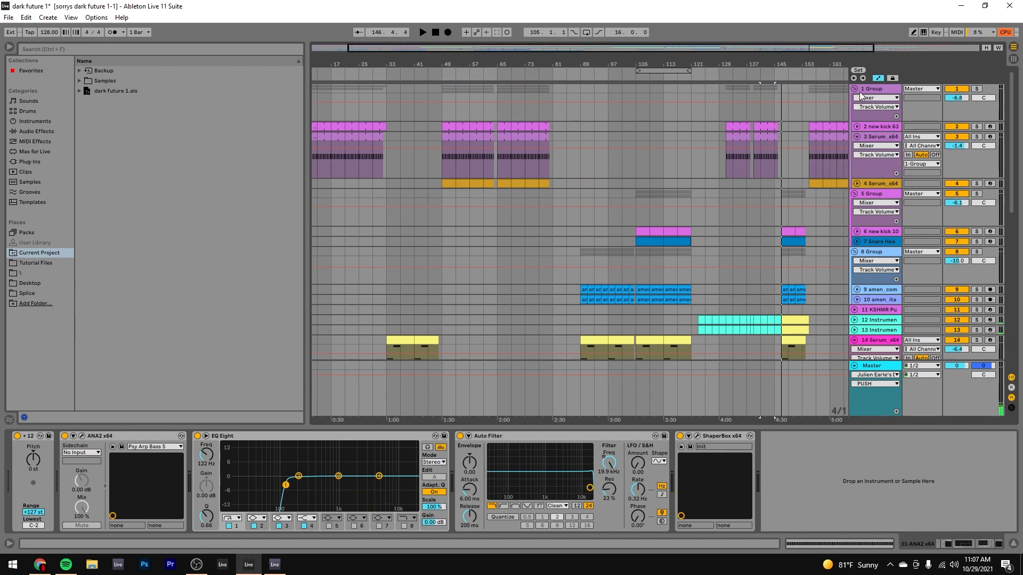
pyautogui.click(891, 88)
pyautogui.hotkey('ctrl', 'a')
pyautogui.press('u')
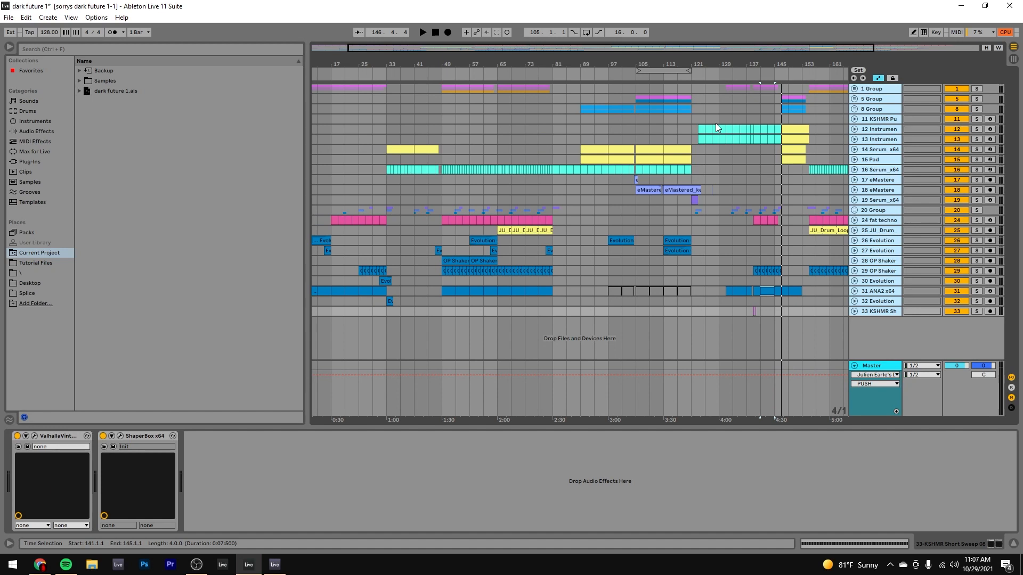
pyautogui.click(737, 88)
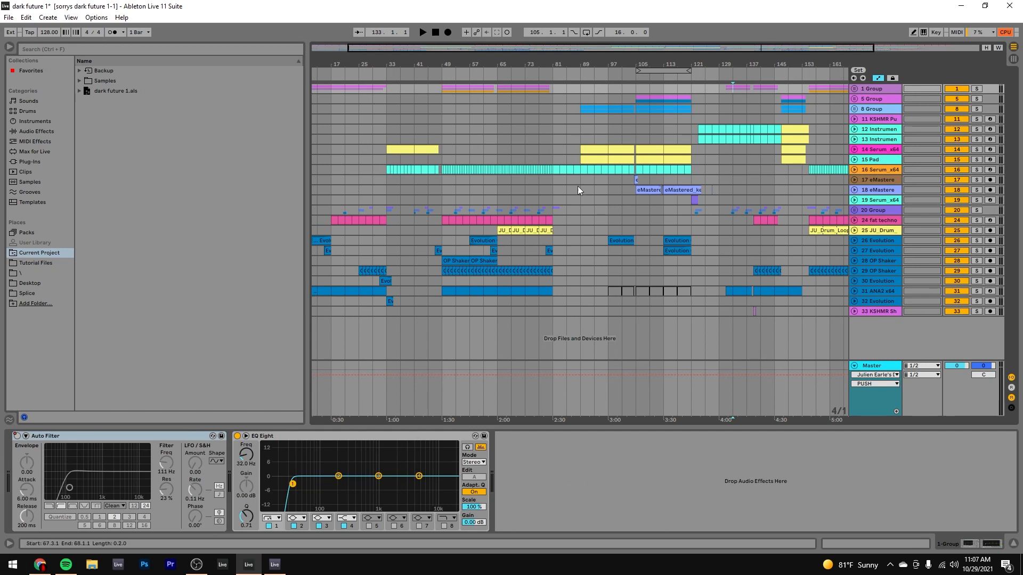
pyautogui.moveTo(573, 64); pyautogui.dragTo(547, 64)
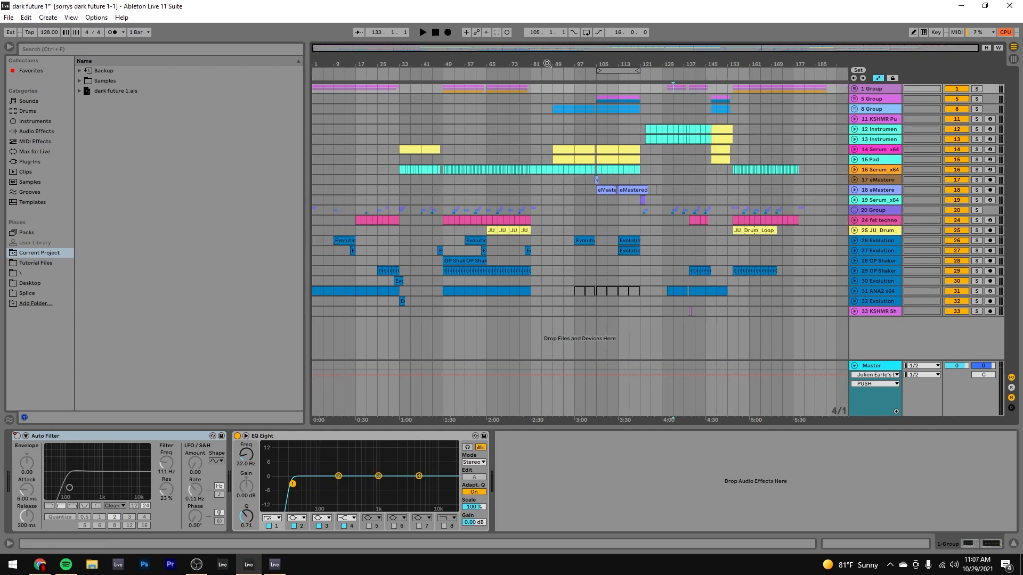